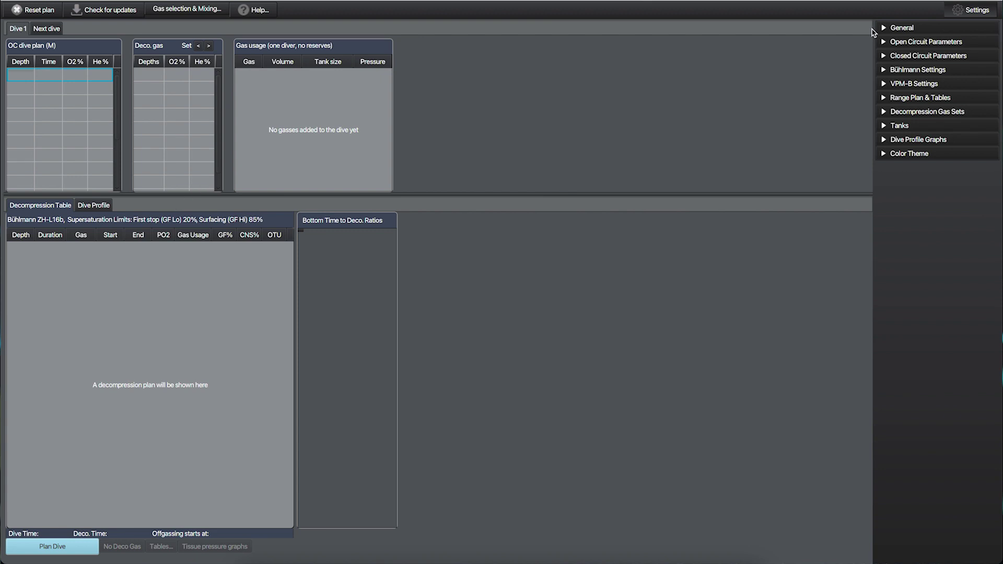
- Expand the General settings after briefly expanding and collapsing Open Circuit Parameters
{"action": "left_click", "coordinate": [901, 43]}
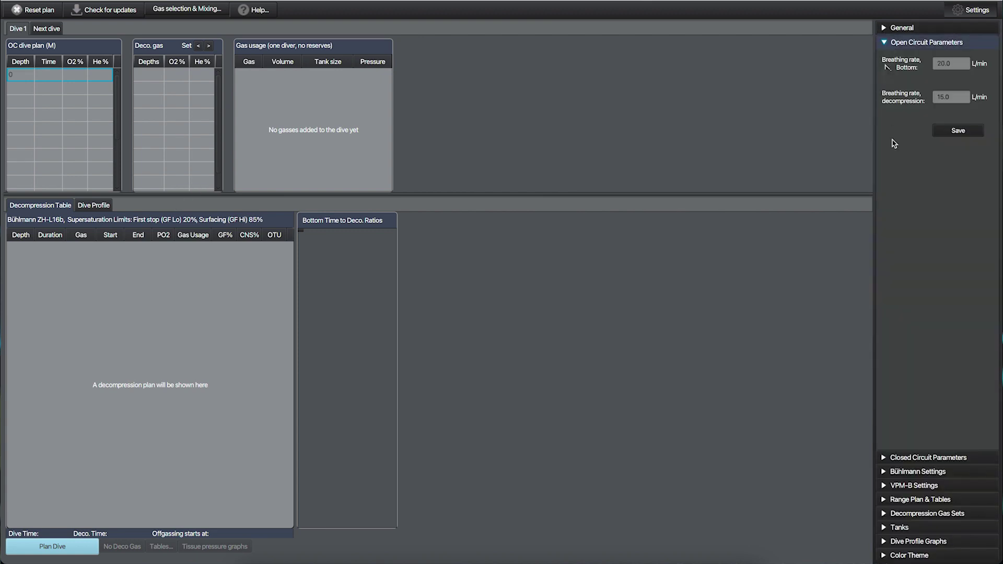
{"action": "left_click", "coordinate": [884, 44]}
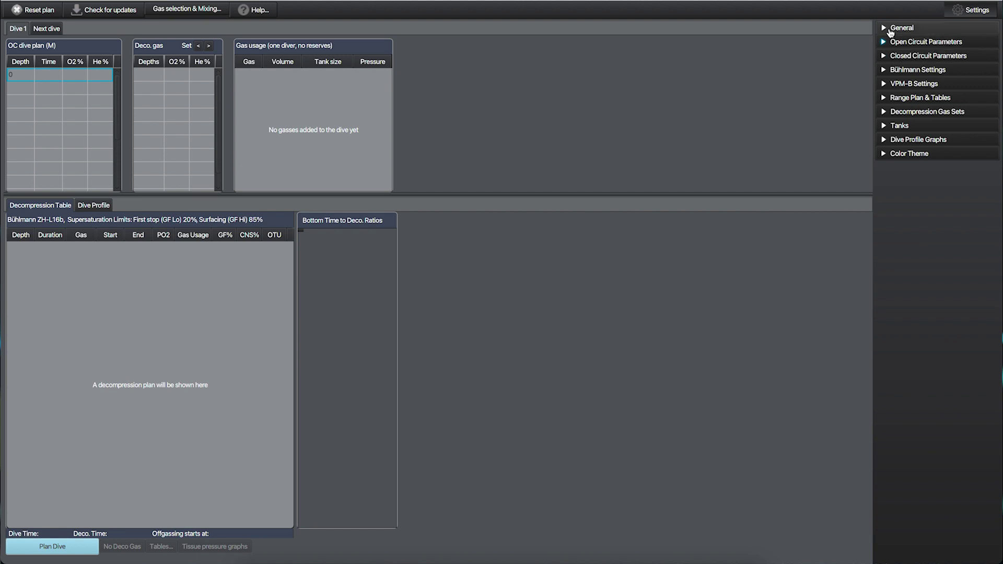
{"action": "left_click", "coordinate": [891, 29]}
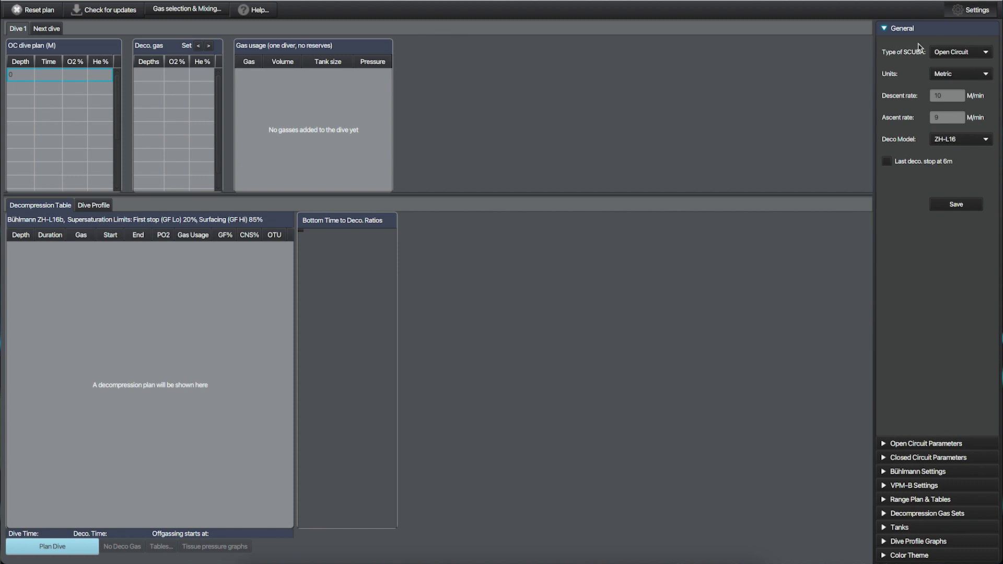
{"action": "left_click", "coordinate": [899, 29]}
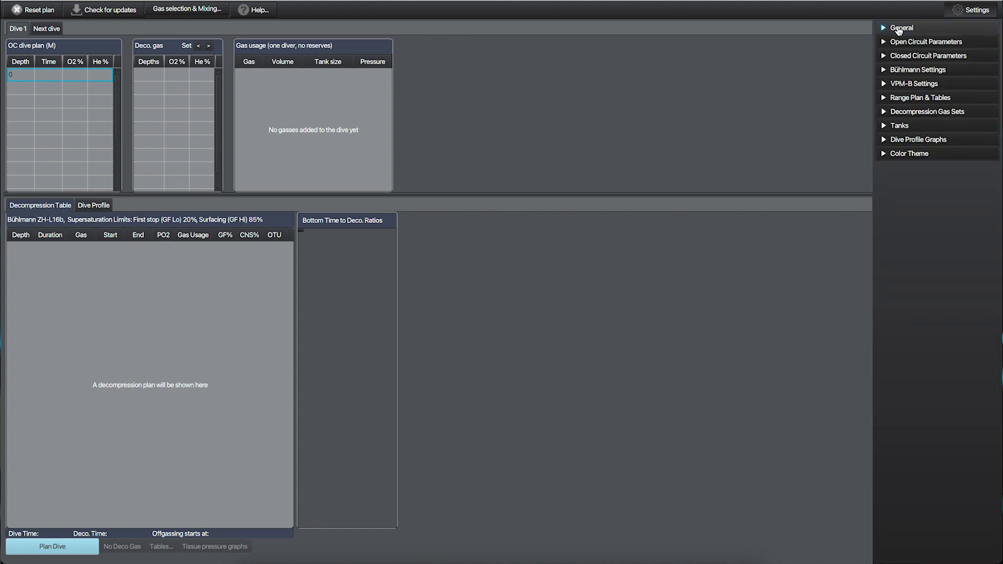
{"action": "left_click", "coordinate": [898, 29]}
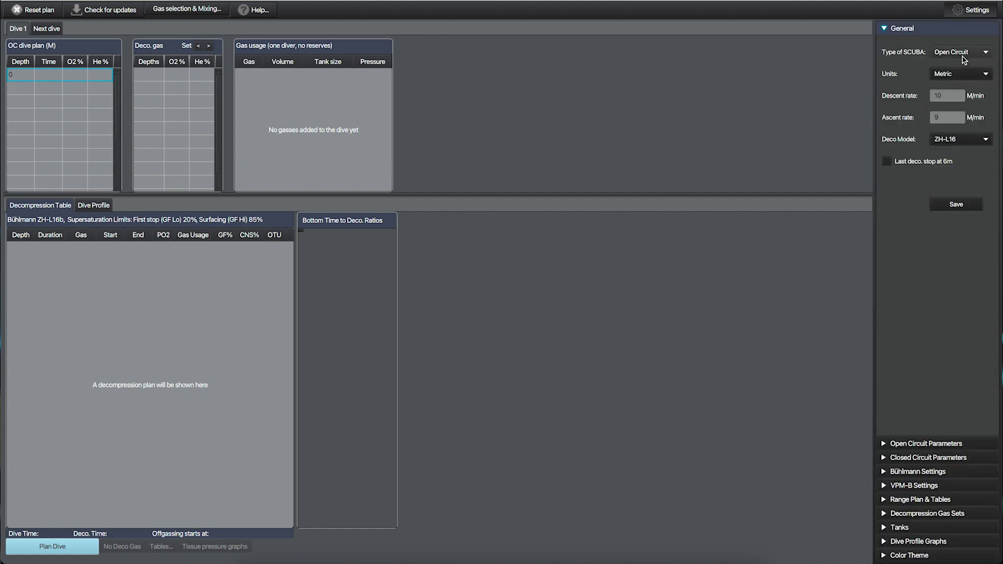
- Switch Type of SCUBA to Closed Circuit, then back to Open Circuit
{"action": "left_click", "coordinate": [963, 55]}
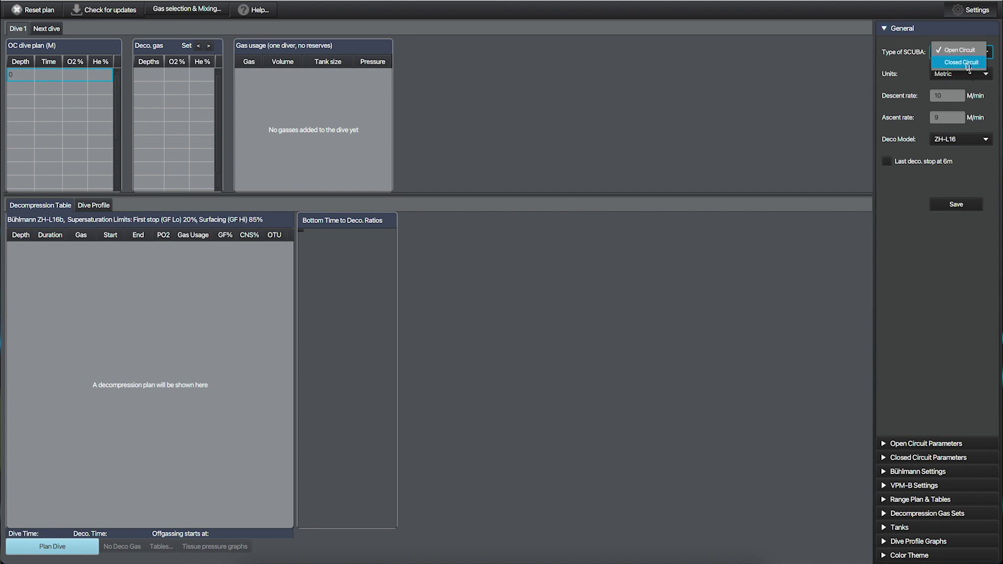
{"action": "left_click", "coordinate": [966, 64]}
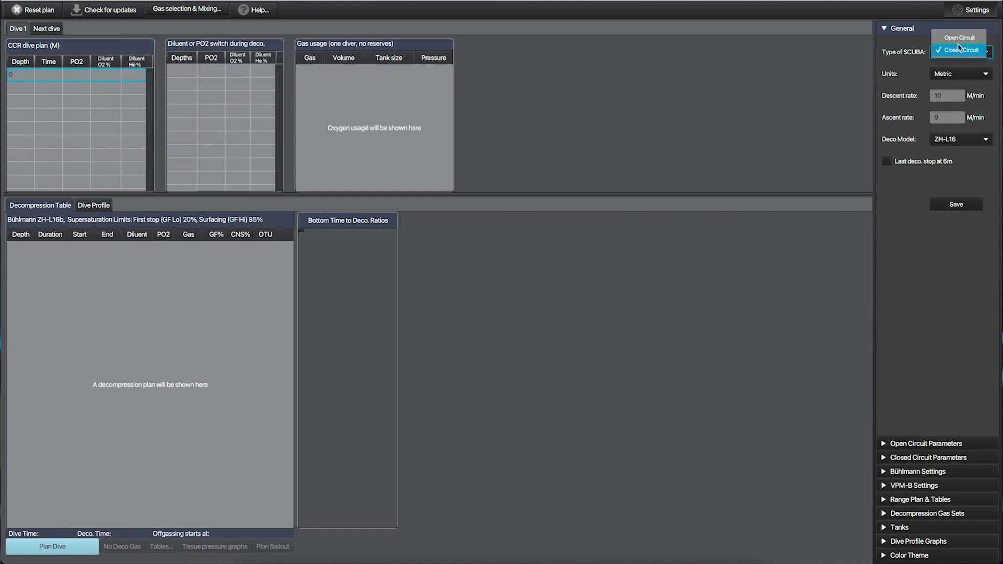
{"action": "left_click", "coordinate": [959, 39]}
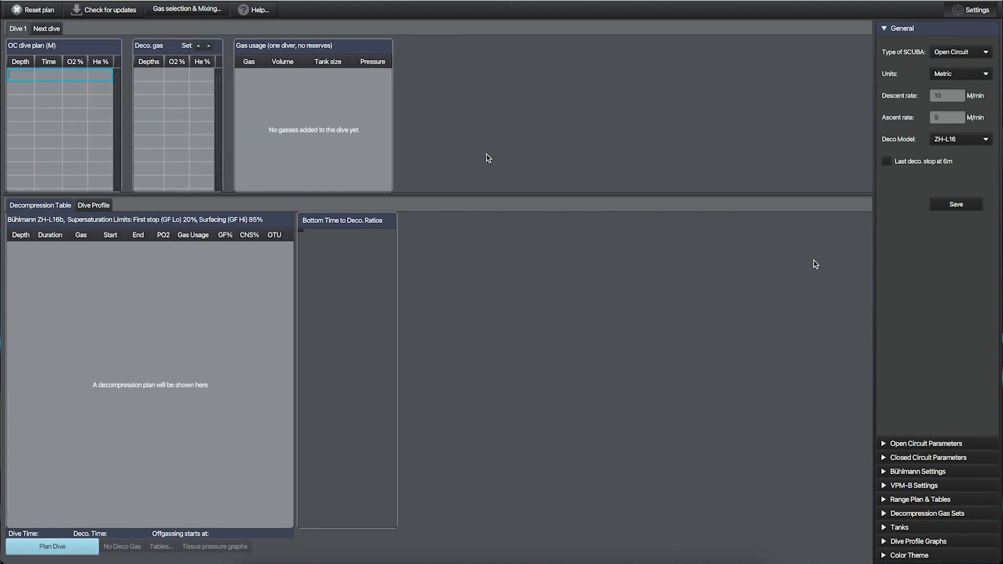
- Enter a 48 m, 20-minute level on O2 18 / He 45, plus a 50% deco gas at 21 m
{"action": "double_click", "coordinate": [15, 75]}
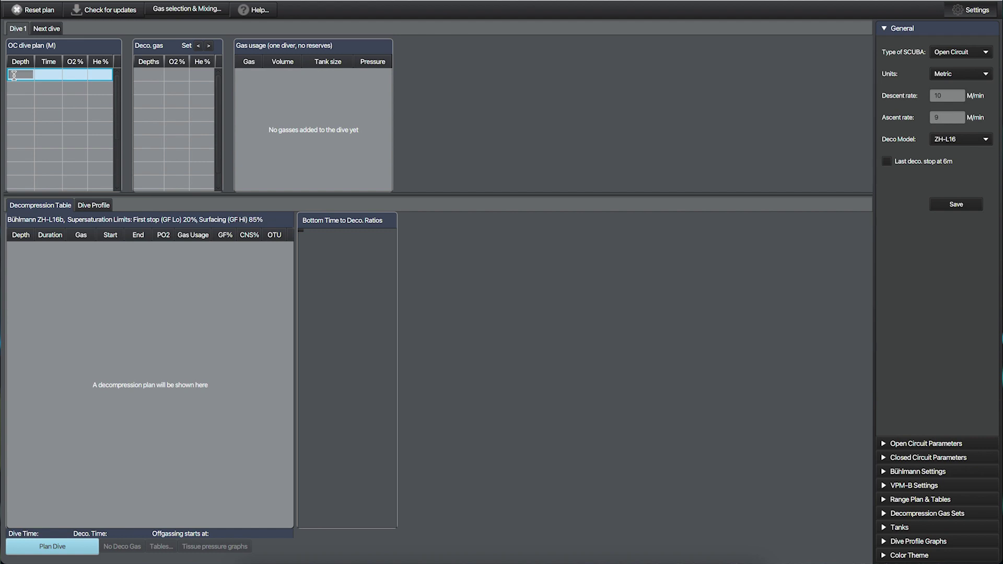
{"action": "type", "text": "48"}
{"action": "double_click", "coordinate": [14, 76]}
{"action": "left_click", "coordinate": [143, 77]}
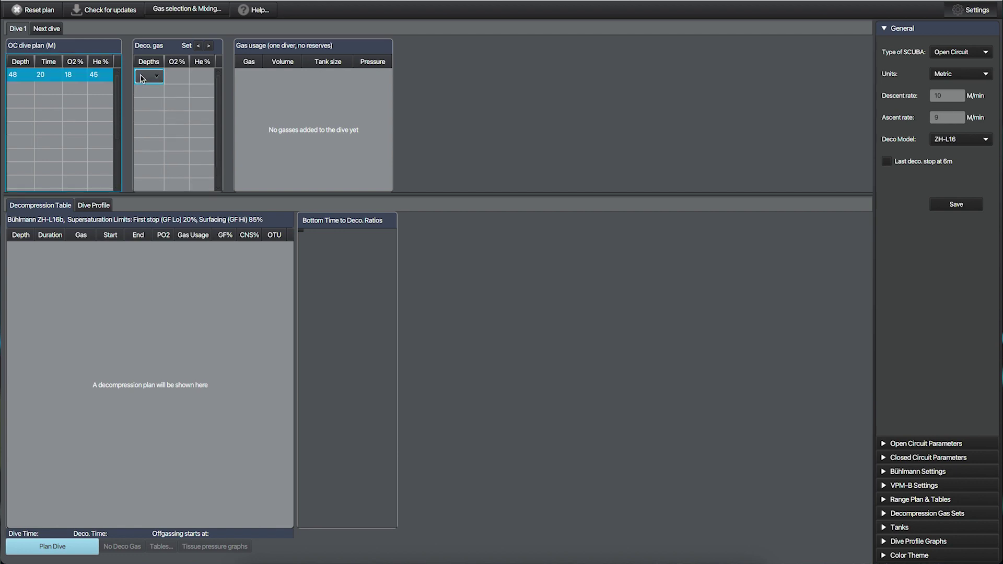
{"action": "left_click", "coordinate": [143, 77]}
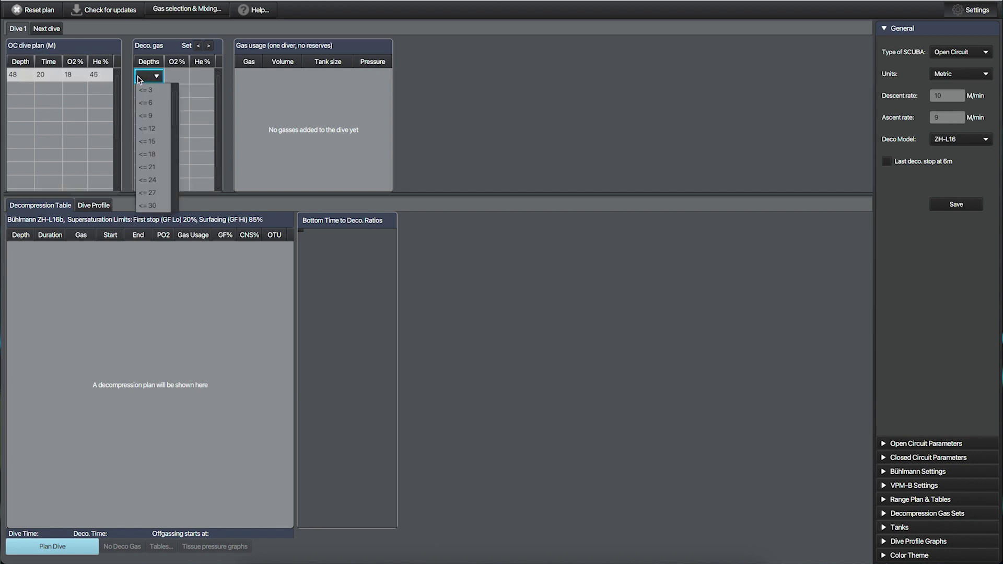
{"action": "left_click", "coordinate": [155, 173]}
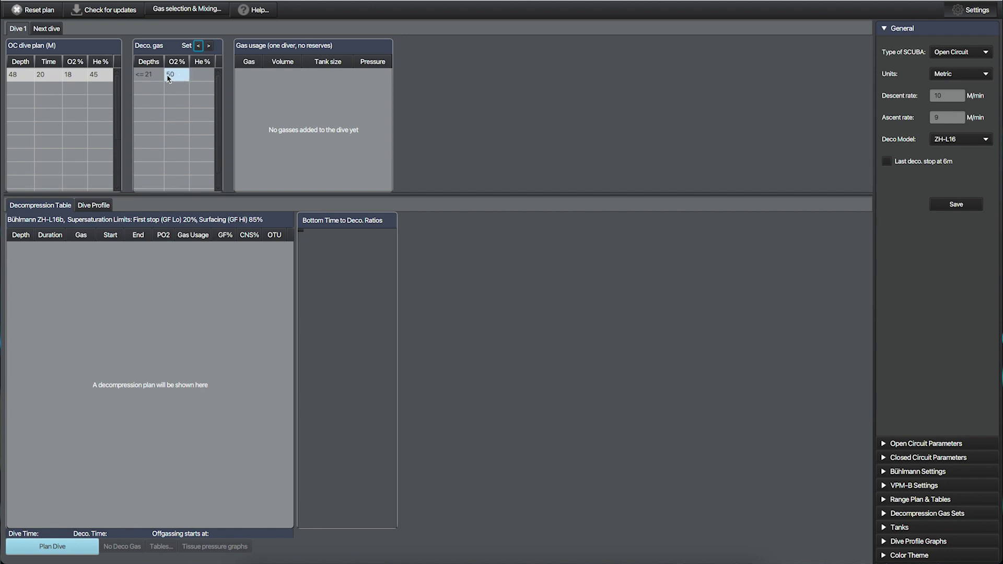
- Run Plan Dive, then assign 2x12L tanks to 18/45 and an Alu80 to 50%
{"action": "left_click", "coordinate": [49, 547]}
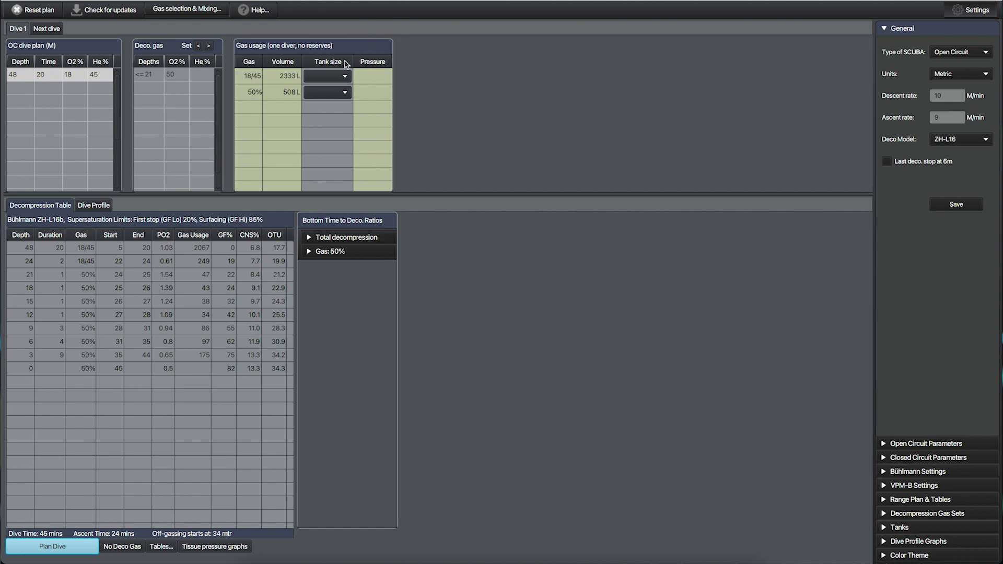
{"action": "left_click", "coordinate": [342, 75]}
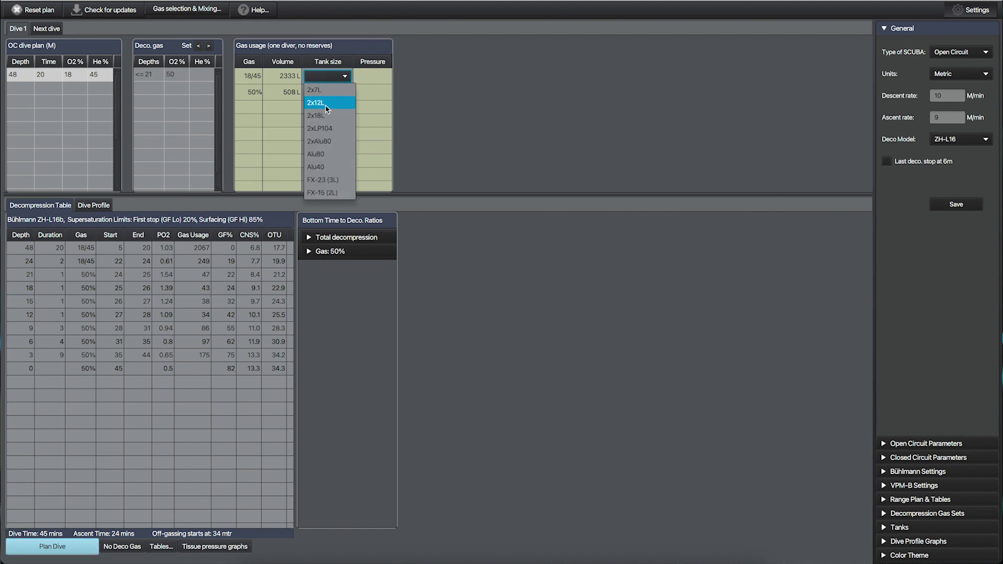
{"action": "left_click", "coordinate": [336, 106]}
{"action": "left_click", "coordinate": [342, 94]}
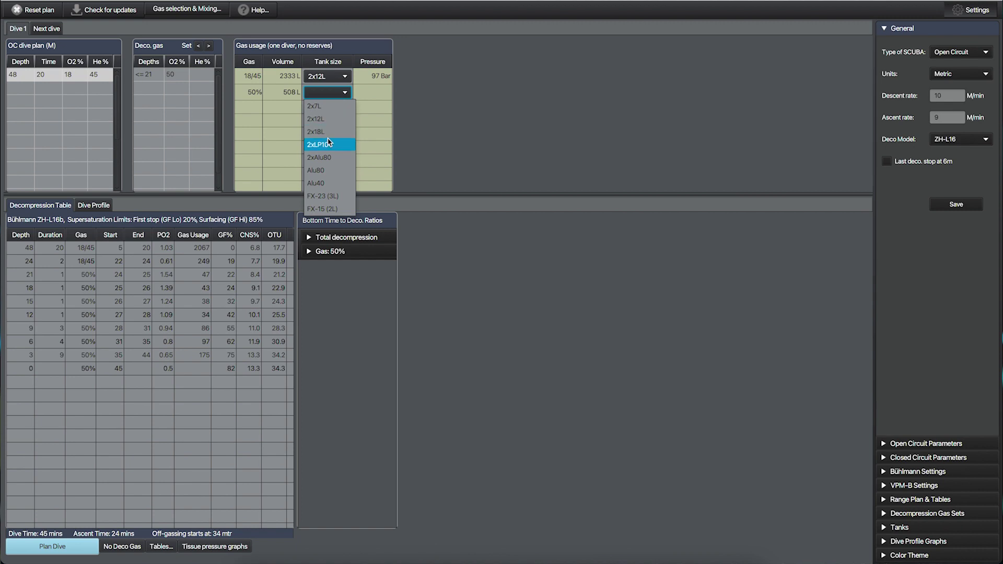
{"action": "left_click", "coordinate": [330, 170]}
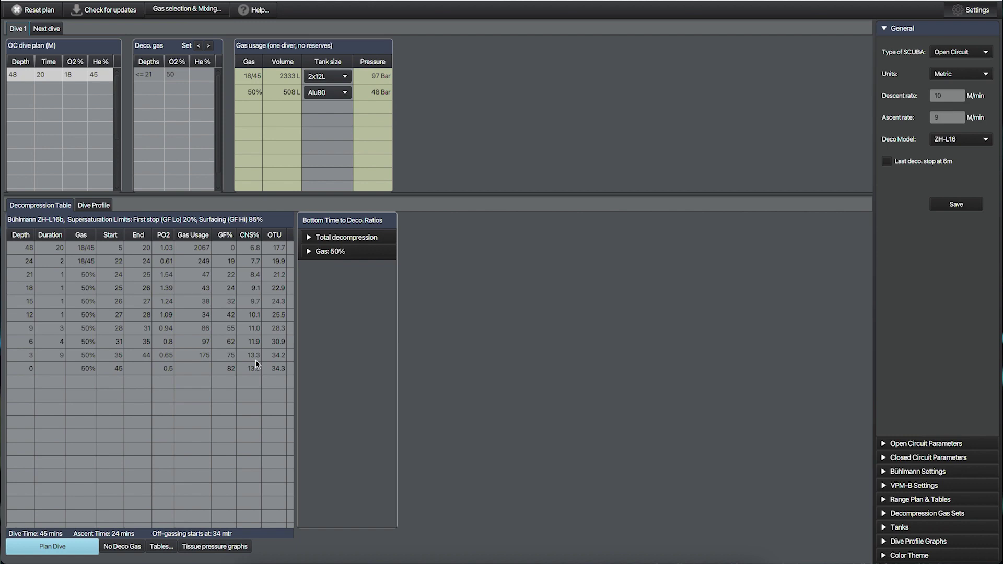
- Expand the 50% gas bottom-time ratios, plan with No Deco Gas, then replan with 50%
{"action": "left_click", "coordinate": [313, 252]}
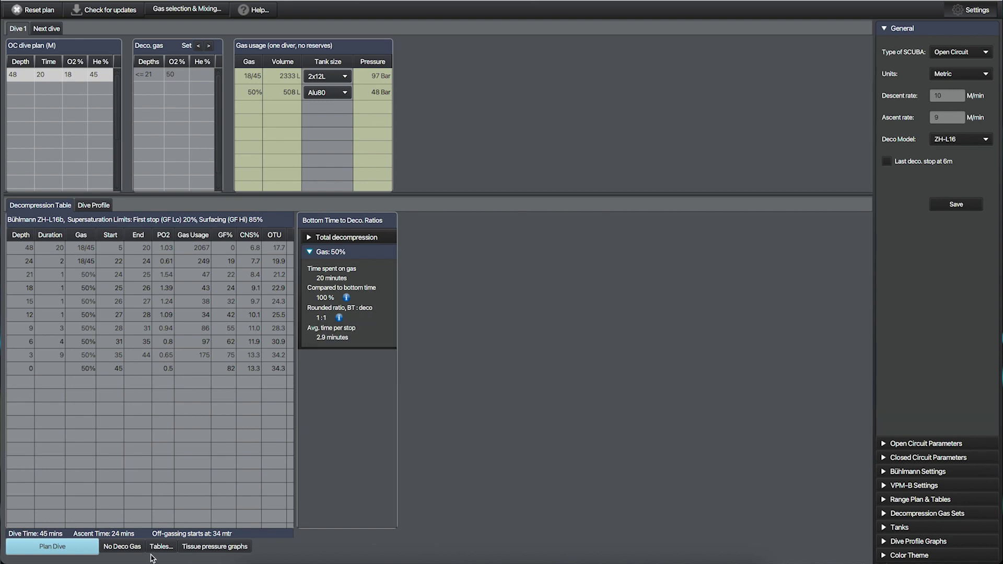
{"action": "left_click", "coordinate": [117, 553]}
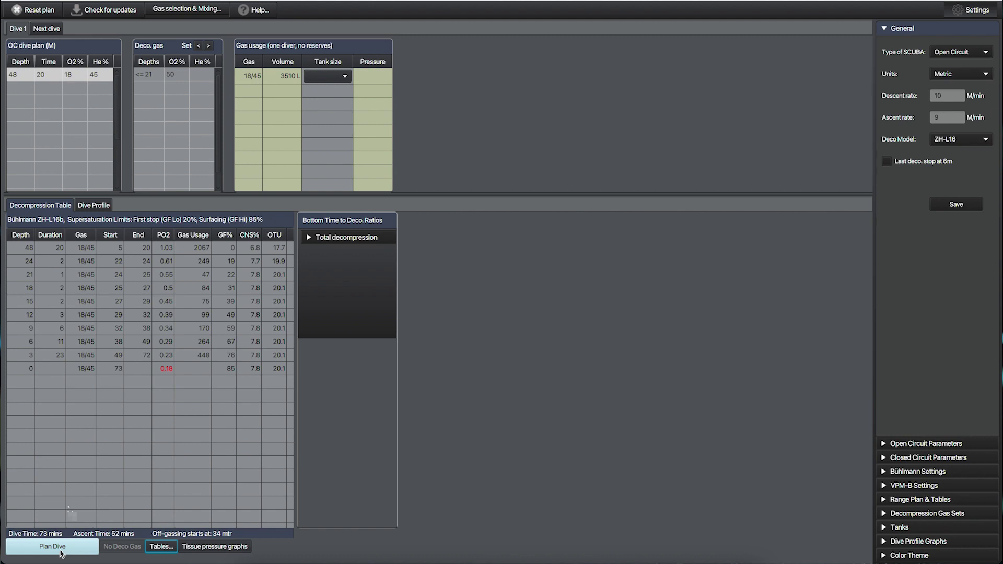
{"action": "left_click", "coordinate": [61, 554]}
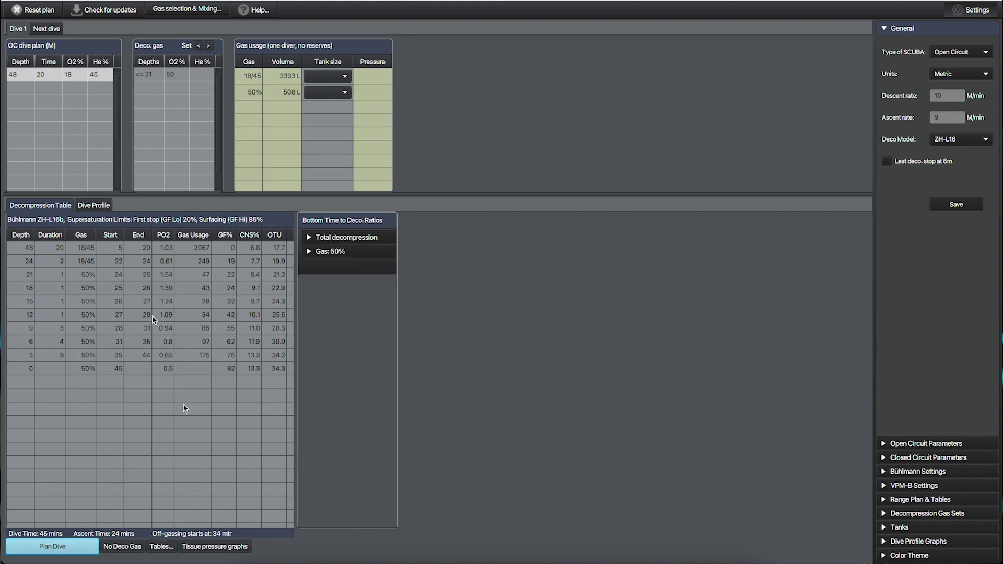
- Set the table depth range to 45–51 m in 3 m increments
{"action": "left_click", "coordinate": [162, 548]}
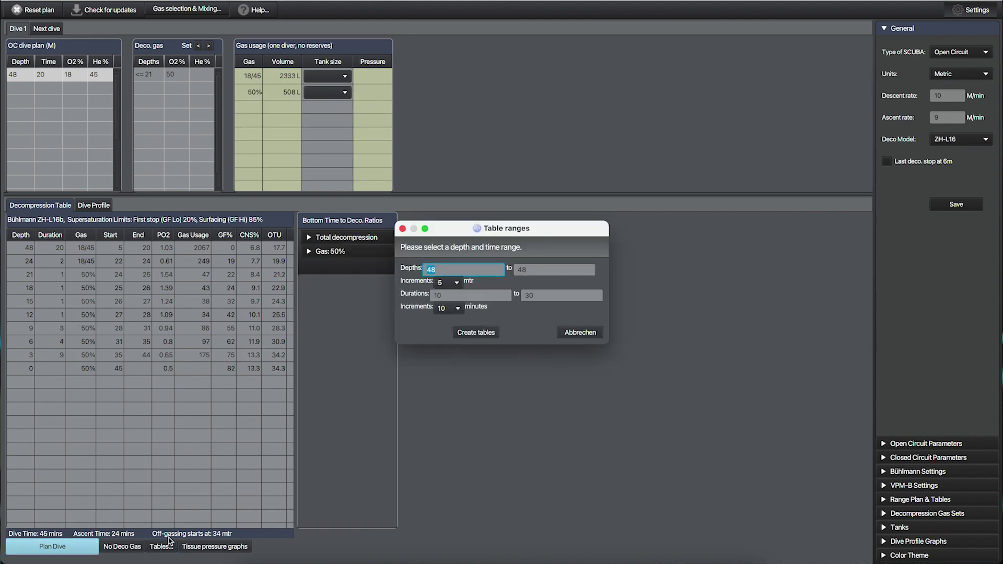
{"action": "left_click", "coordinate": [476, 272]}
{"action": "key", "text": "BackSpace"}
{"action": "type", "text": "5"}
{"action": "left_click", "coordinate": [531, 269]}
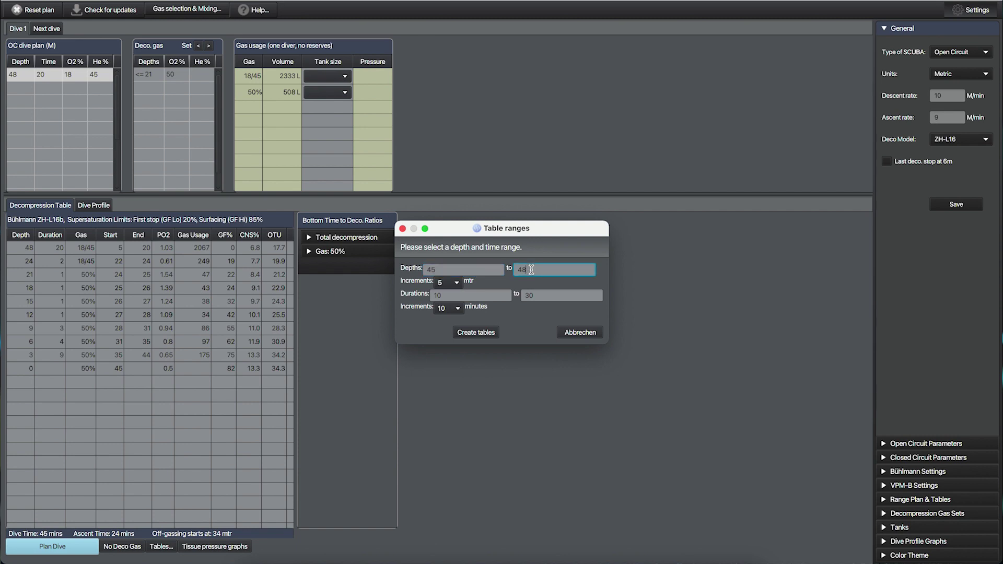
{"action": "key", "text": "BackSpace"}
{"action": "key", "text": "BackSpace"}
{"action": "type", "text": "51"}
{"action": "left_click", "coordinate": [450, 282]}
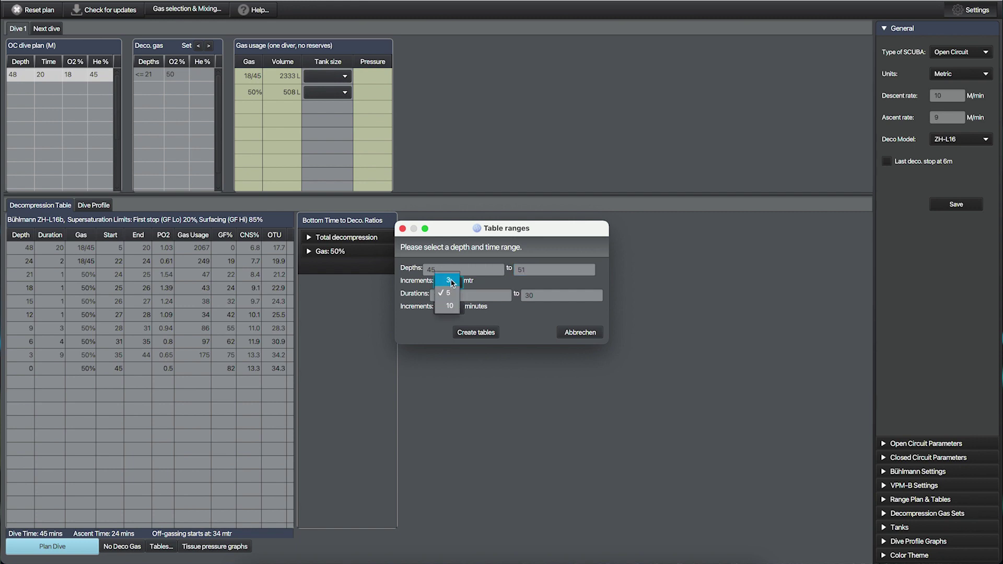
{"action": "left_click", "coordinate": [448, 280]}
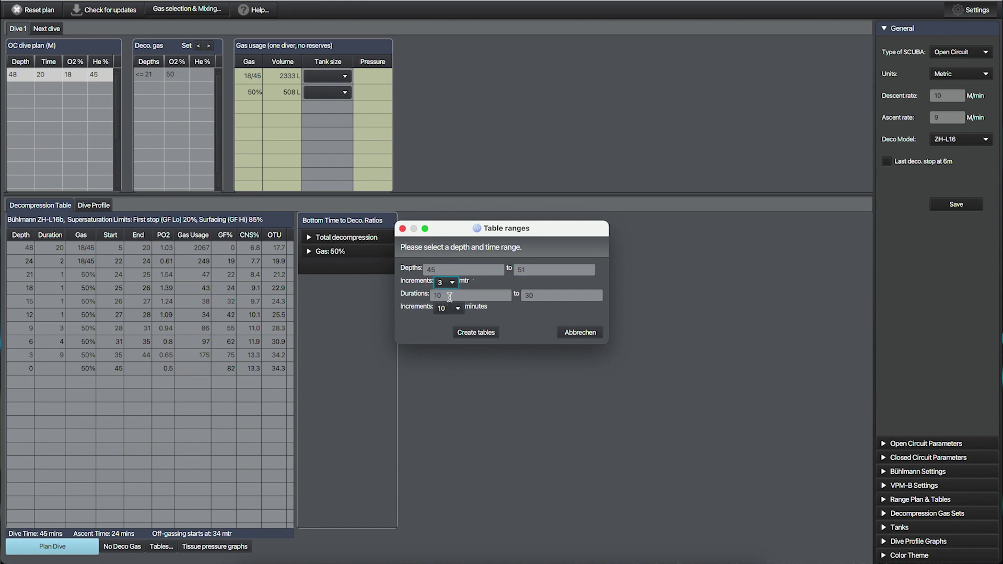
- Set 5-minute increments for the 10–30 minute bottom-time range
{"action": "left_click", "coordinate": [449, 296]}
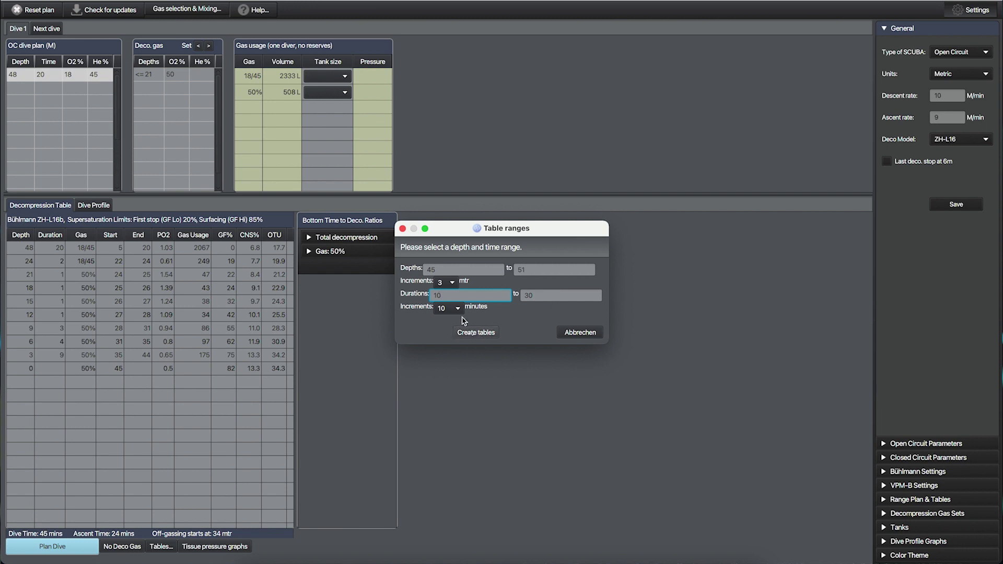
{"action": "left_click", "coordinate": [452, 308]}
{"action": "left_click", "coordinate": [449, 305]}
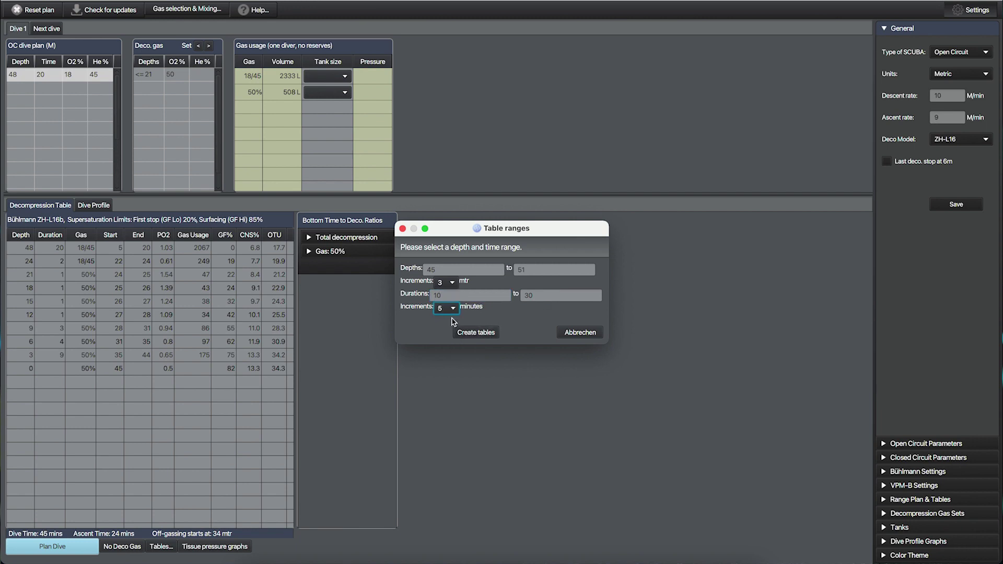
- Create the decompression tables for 45, 48 and 51 m
{"action": "left_click", "coordinate": [482, 338]}
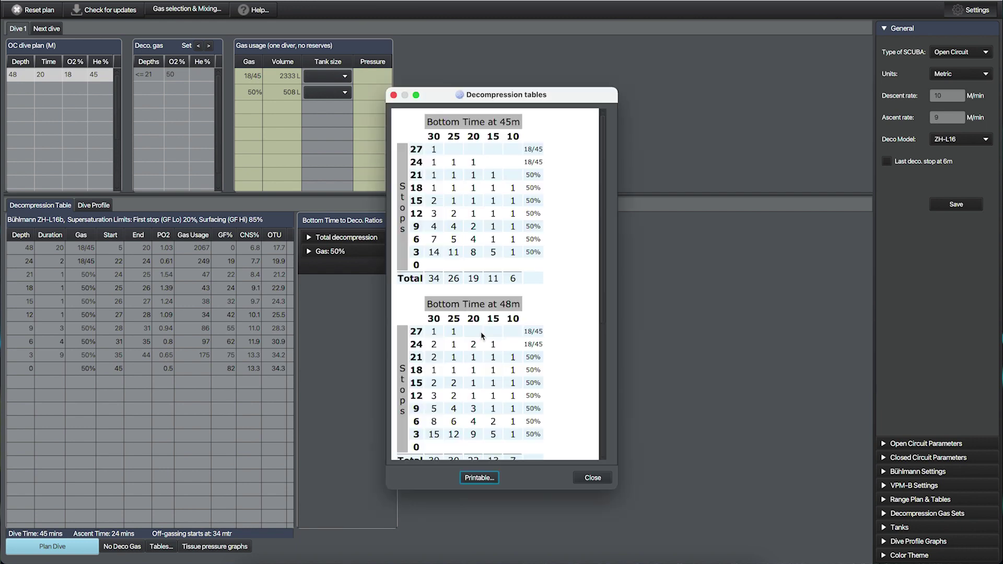
{"action": "scroll", "coordinate": [458, 169], "scroll_direction": "down", "scroll_amount": 2}
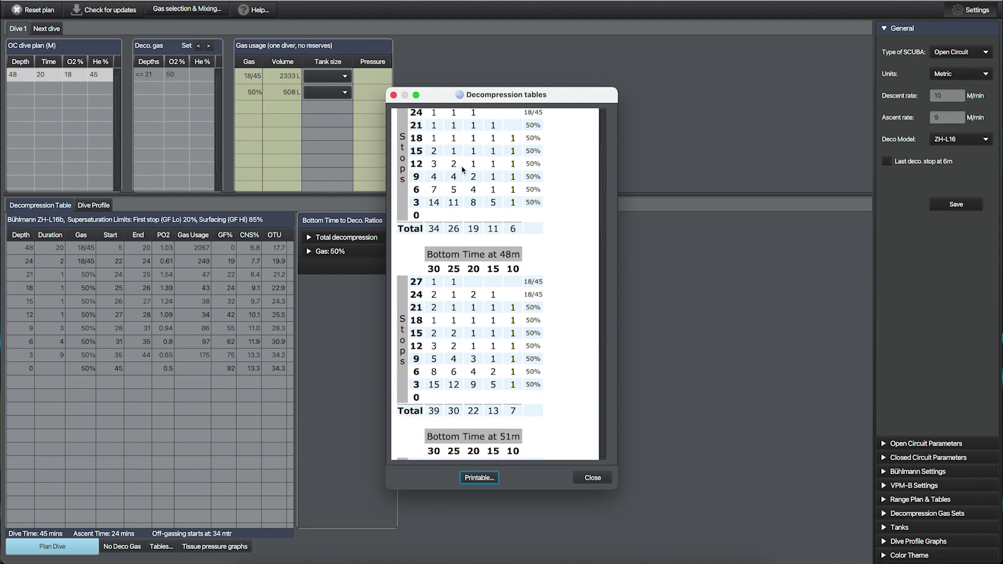
{"action": "scroll", "coordinate": [461, 170], "scroll_direction": "down", "scroll_amount": 3}
{"action": "scroll", "coordinate": [464, 172], "scroll_direction": "down", "scroll_amount": 2}
{"action": "scroll", "coordinate": [464, 173], "scroll_direction": "down", "scroll_amount": 1}
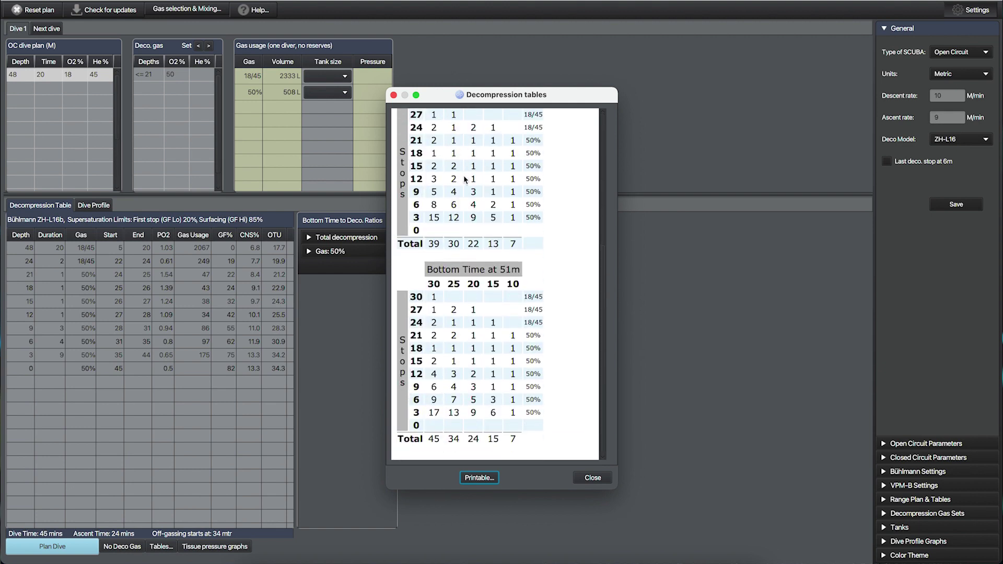
{"action": "scroll", "coordinate": [469, 201], "scroll_direction": "up", "scroll_amount": 3}
{"action": "scroll", "coordinate": [470, 205], "scroll_direction": "up", "scroll_amount": 3}
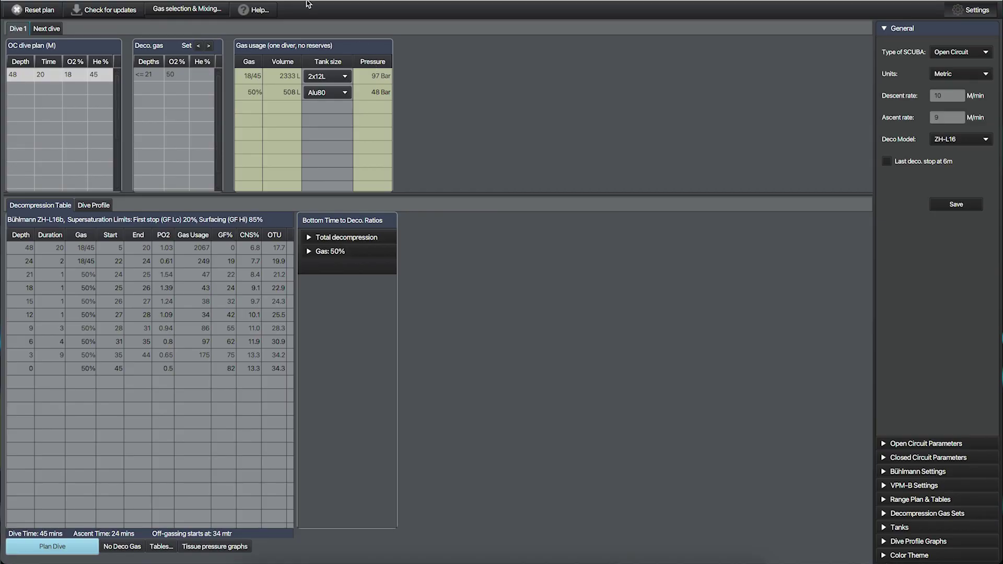
- Open the Gas selection & Mixing calculator from the toolbar
{"action": "left_click", "coordinate": [200, 15]}
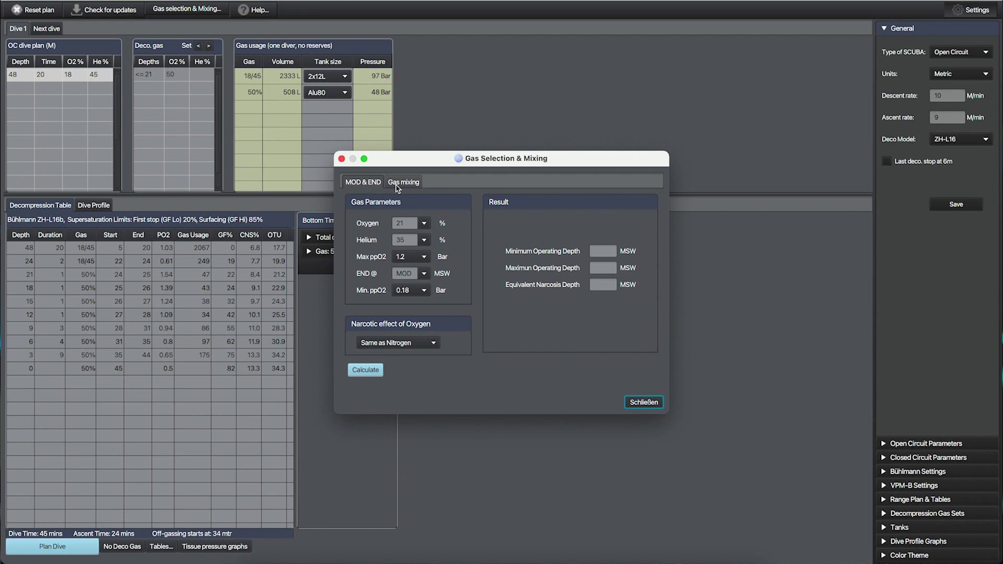
- Calculate a helium-first fill of 21/35 from 100 to 220 bar on Gas mixing
{"action": "left_click", "coordinate": [397, 186]}
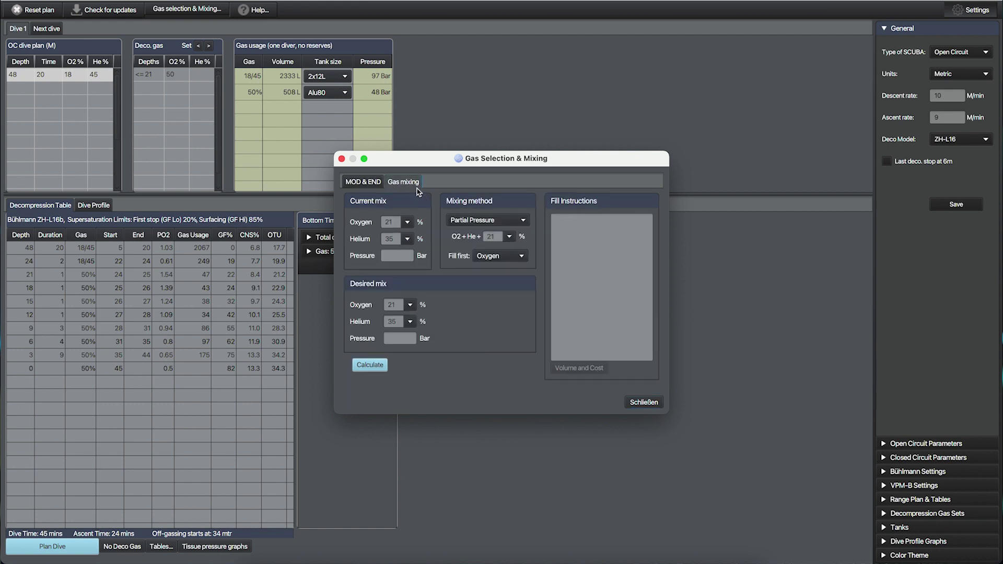
{"action": "left_click", "coordinate": [393, 257]}
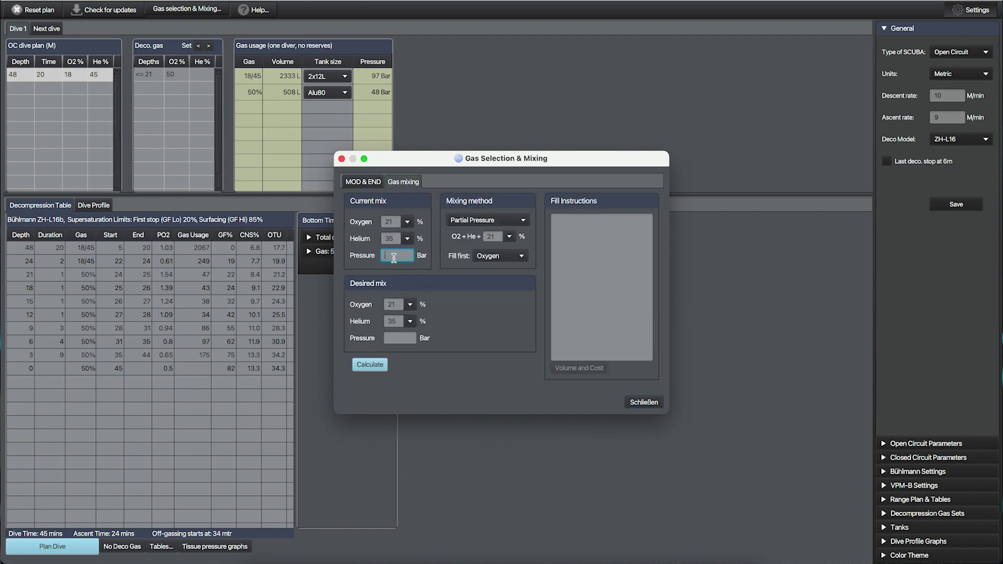
{"action": "type", "text": "100"}
{"action": "left_click", "coordinate": [412, 340]}
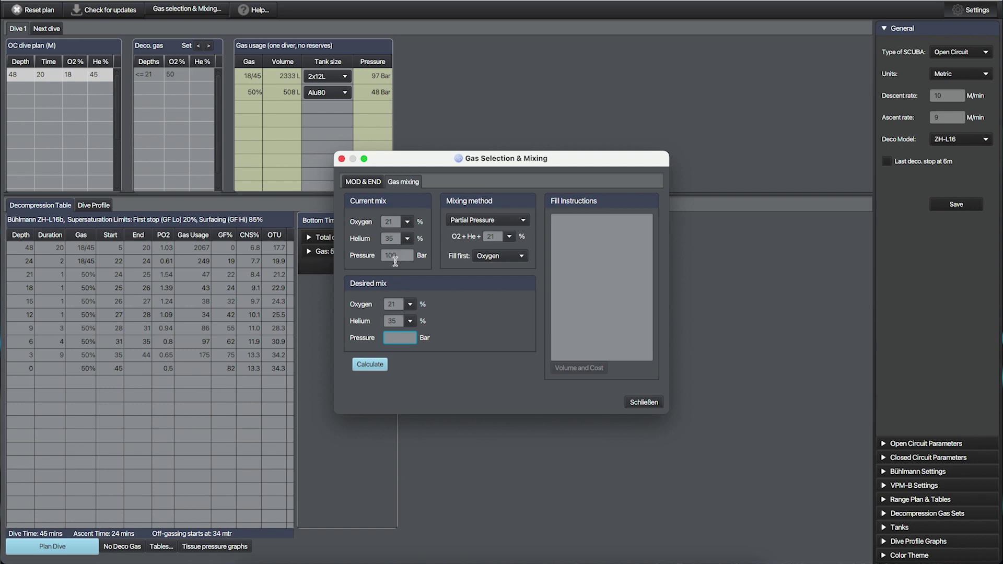
{"action": "type", "text": "200"}
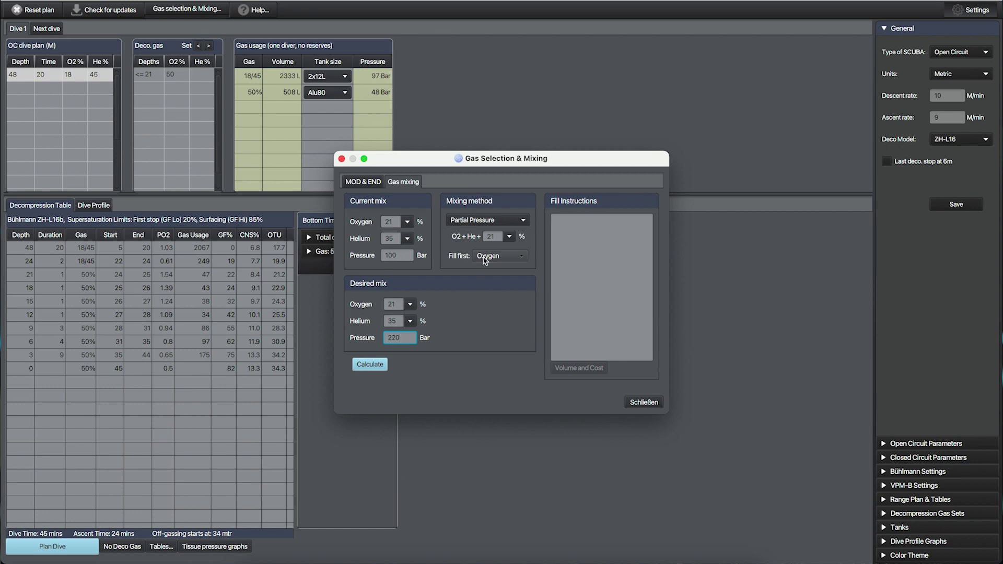
{"action": "left_click", "coordinate": [485, 259]}
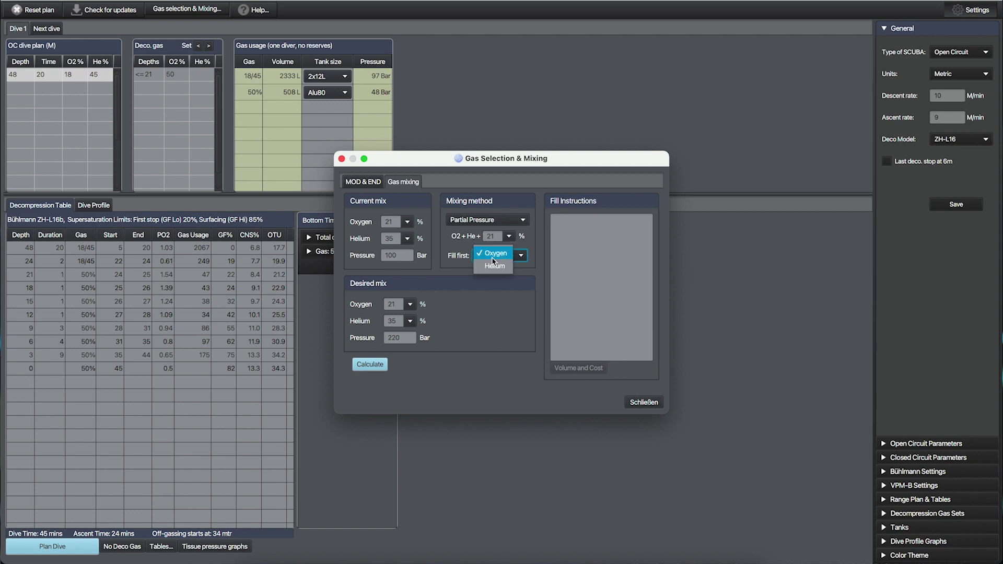
{"action": "left_click", "coordinate": [494, 265]}
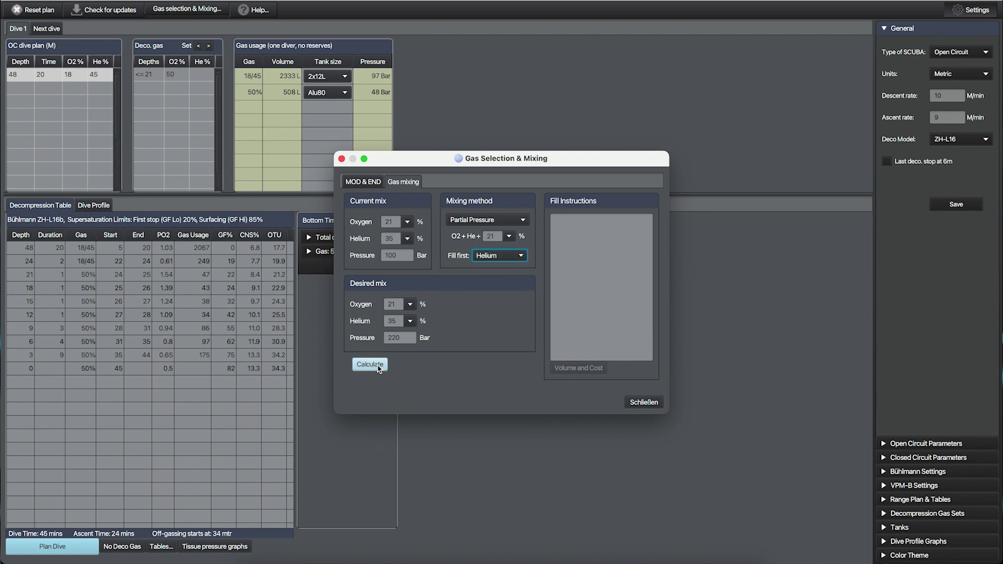
{"action": "left_click", "coordinate": [380, 370]}
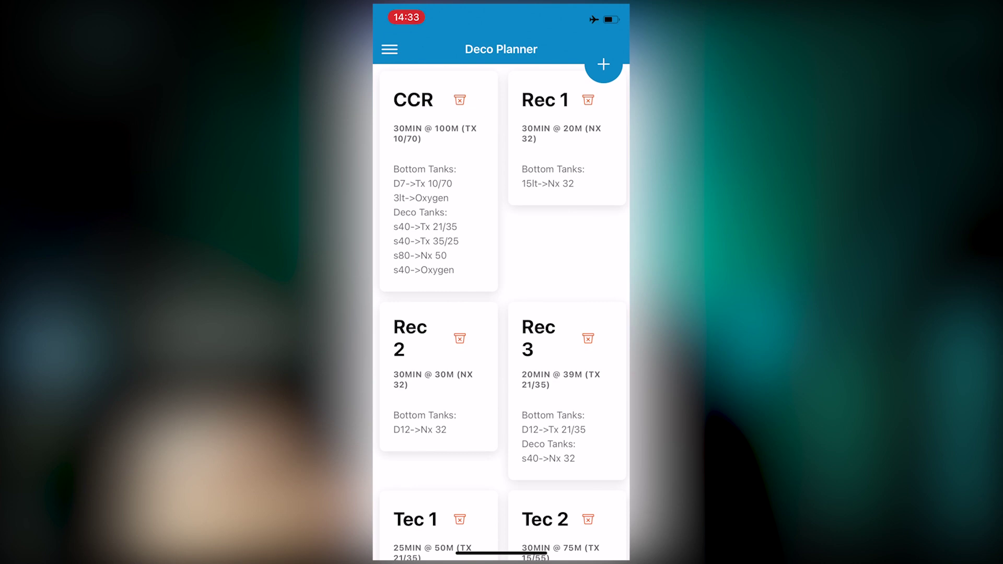
{"action": "scroll", "coordinate": [502, 314], "scroll_direction": "down", "scroll_amount": 5}
{"action": "scroll", "coordinate": [501, 313], "scroll_direction": "up", "scroll_amount": 5}
{"action": "scroll", "coordinate": [501, 314], "scroll_direction": "down", "scroll_amount": 5}
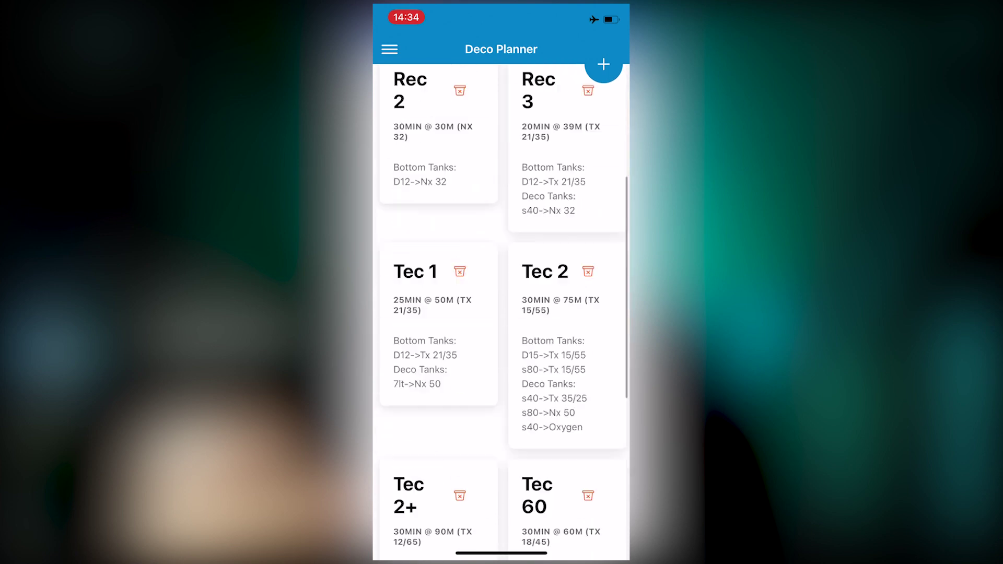
{"action": "scroll", "coordinate": [502, 314], "scroll_direction": "up", "scroll_amount": 5}
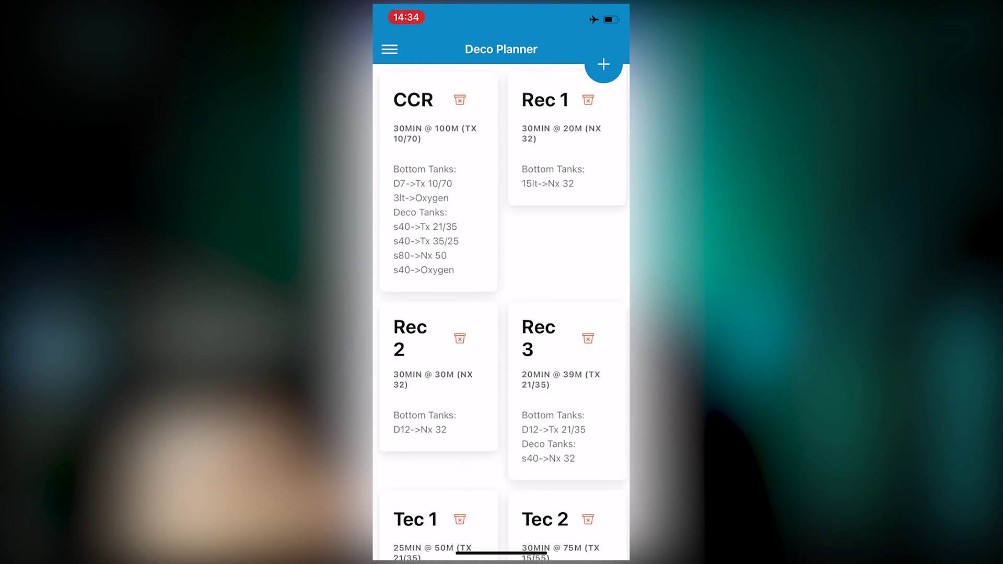
{"action": "scroll", "coordinate": [502, 313], "scroll_direction": "down", "scroll_amount": 2}
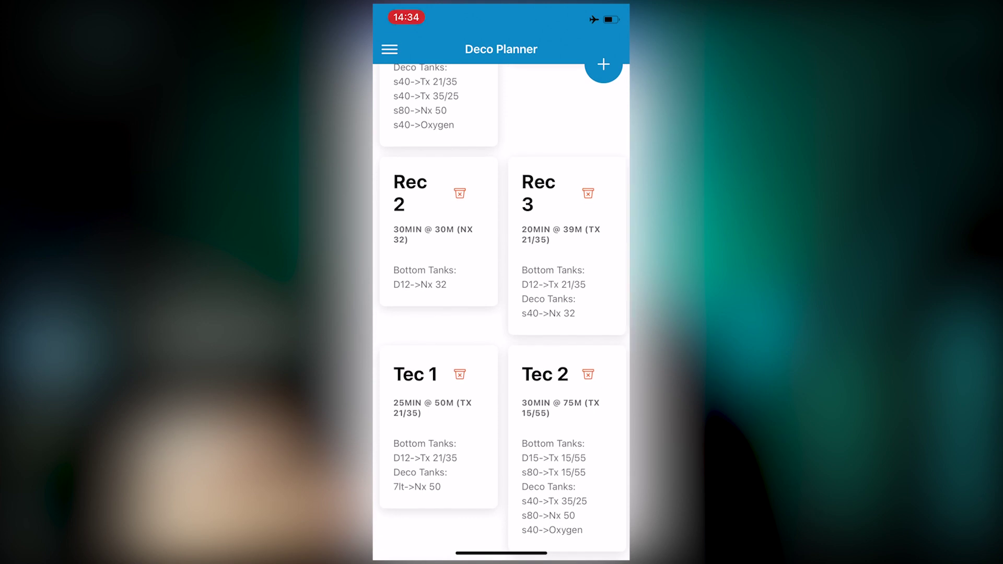
- Open Tec 1 and save its 50 m, 25-minute level with Tx 18/45
{"action": "left_click", "coordinate": [438, 423]}
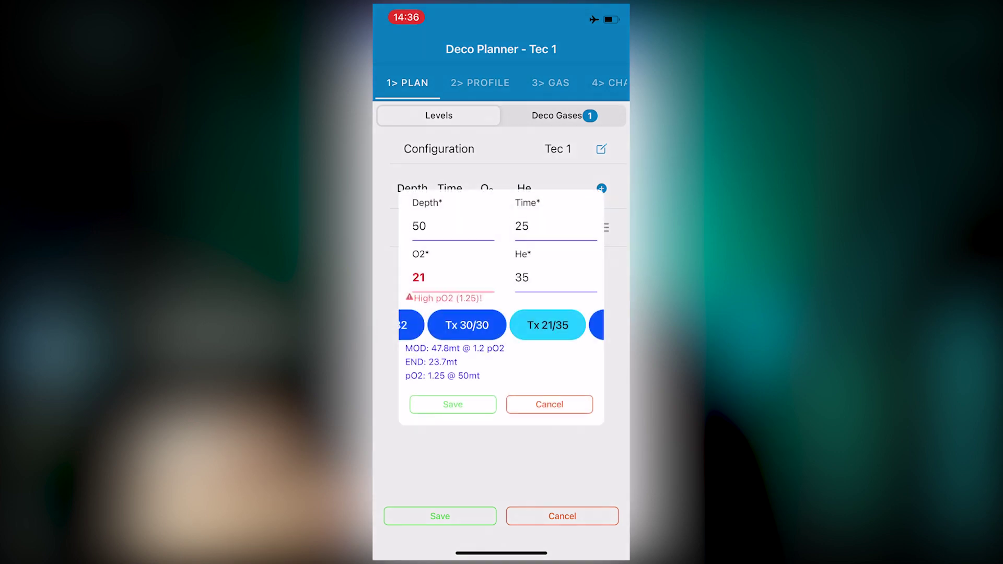
{"action": "left_click_drag", "start_coordinate": [548, 325], "coordinate": [469, 325]}
{"action": "left_click", "coordinate": [531, 324]}
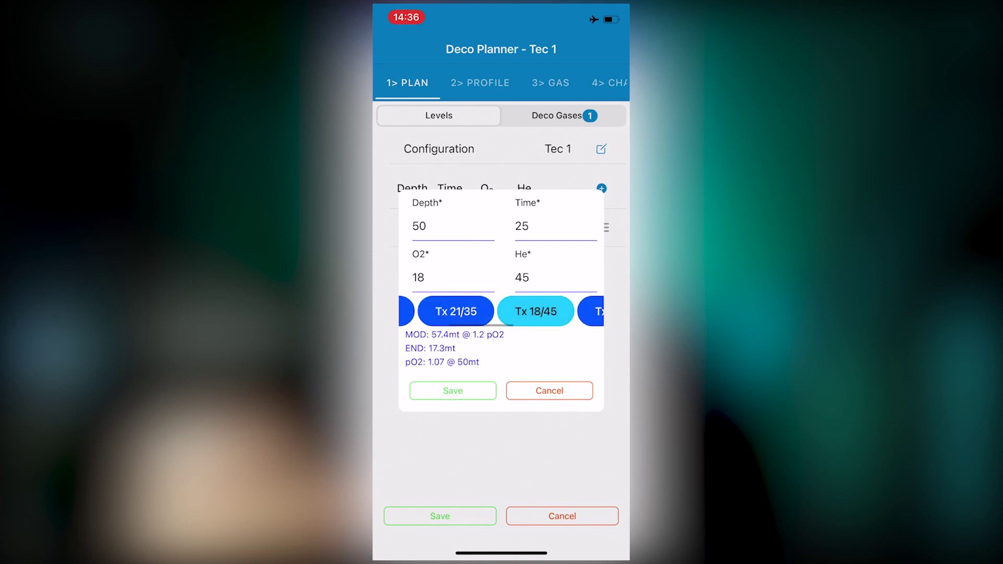
{"action": "left_click", "coordinate": [453, 391]}
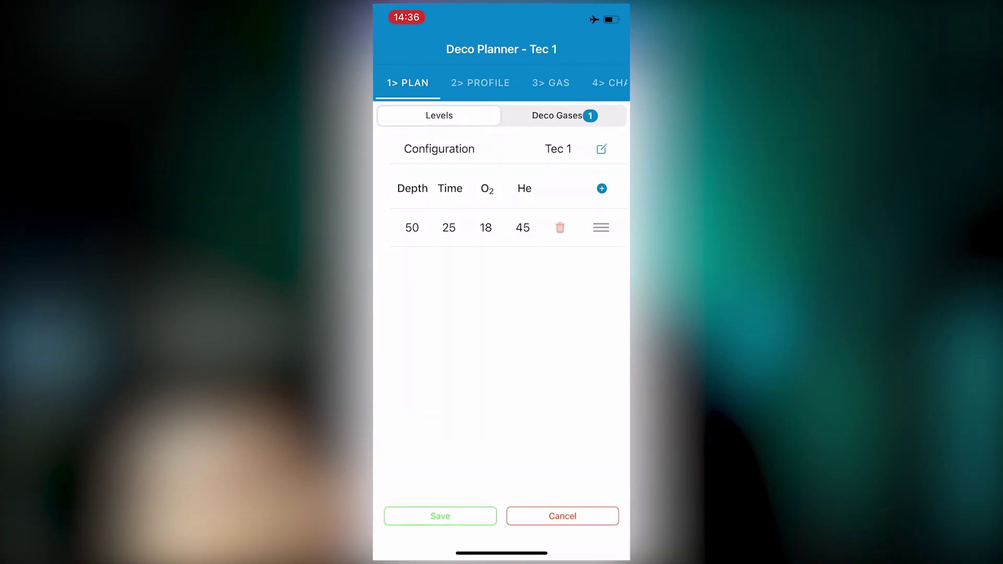
- View the Tec 1 profile results, then the ±5 min and ±3 m tables
{"action": "left_click", "coordinate": [480, 82]}
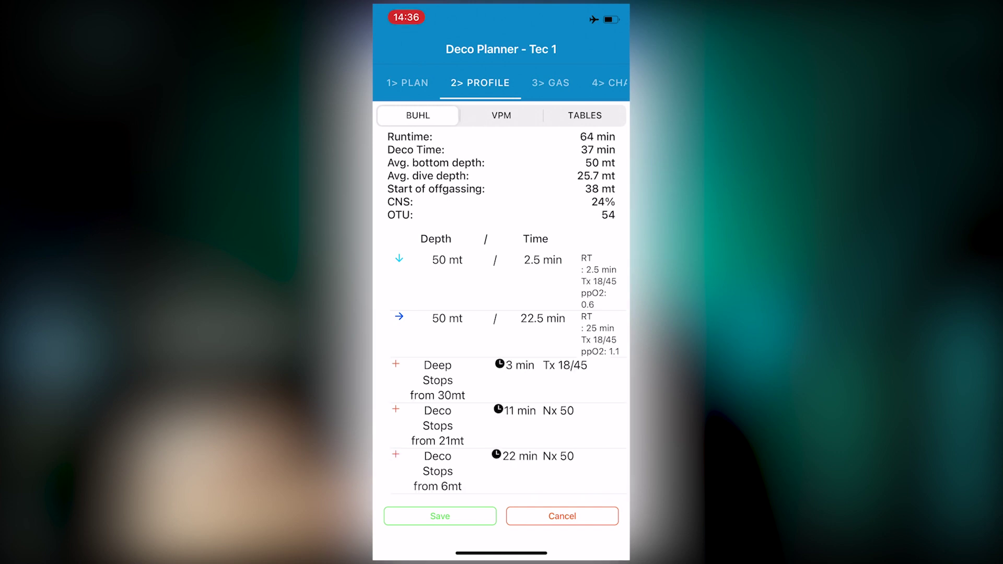
{"action": "left_click", "coordinate": [585, 116]}
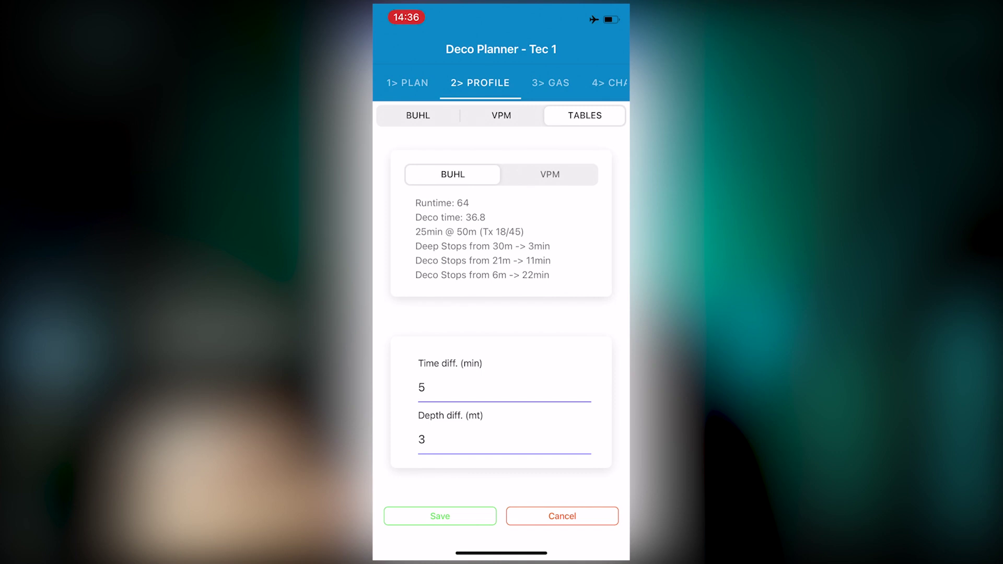
{"action": "scroll", "coordinate": [501, 313], "scroll_direction": "down", "scroll_amount": 5}
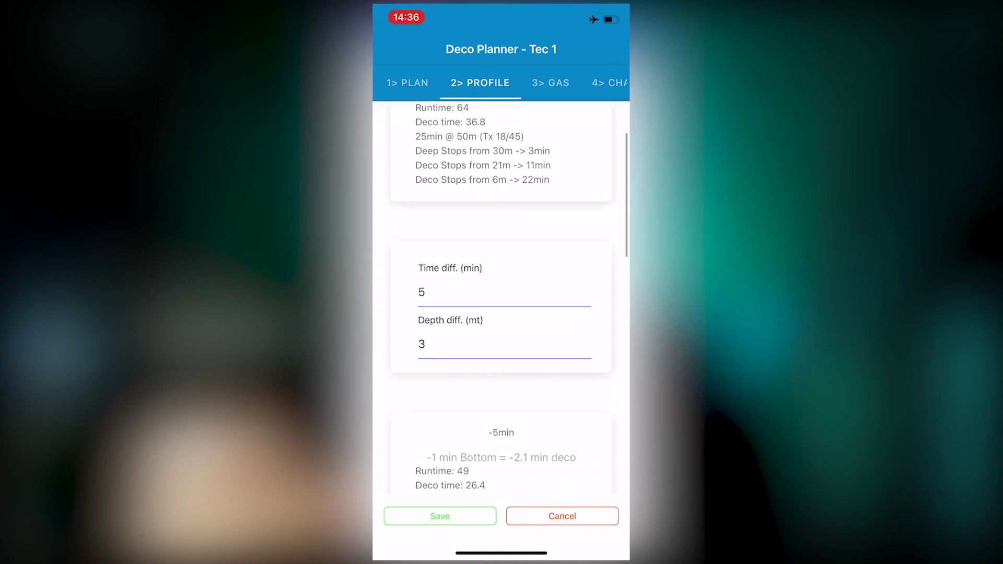
{"action": "scroll", "coordinate": [502, 314], "scroll_direction": "down", "scroll_amount": 2}
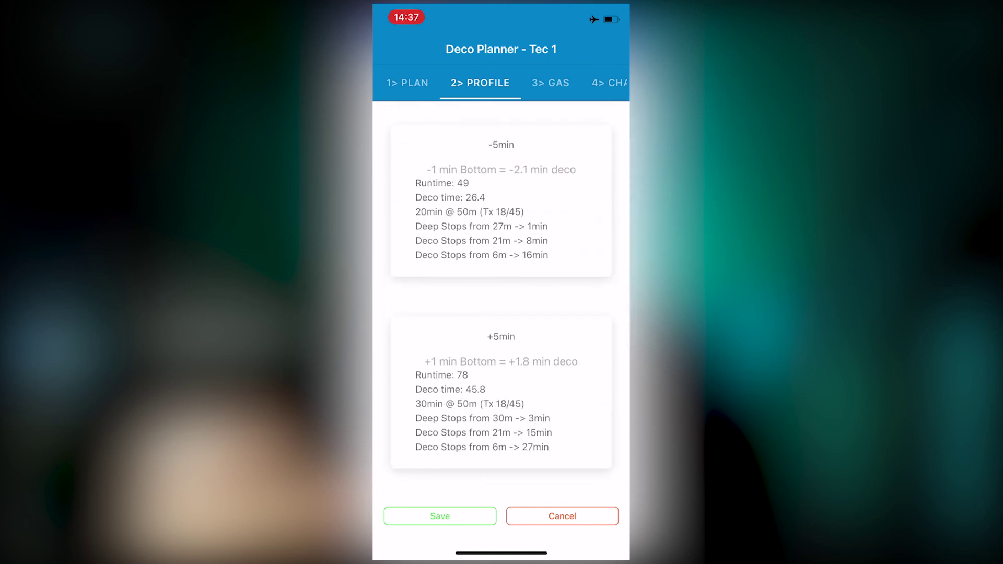
{"action": "scroll", "coordinate": [501, 314], "scroll_direction": "down", "scroll_amount": 3}
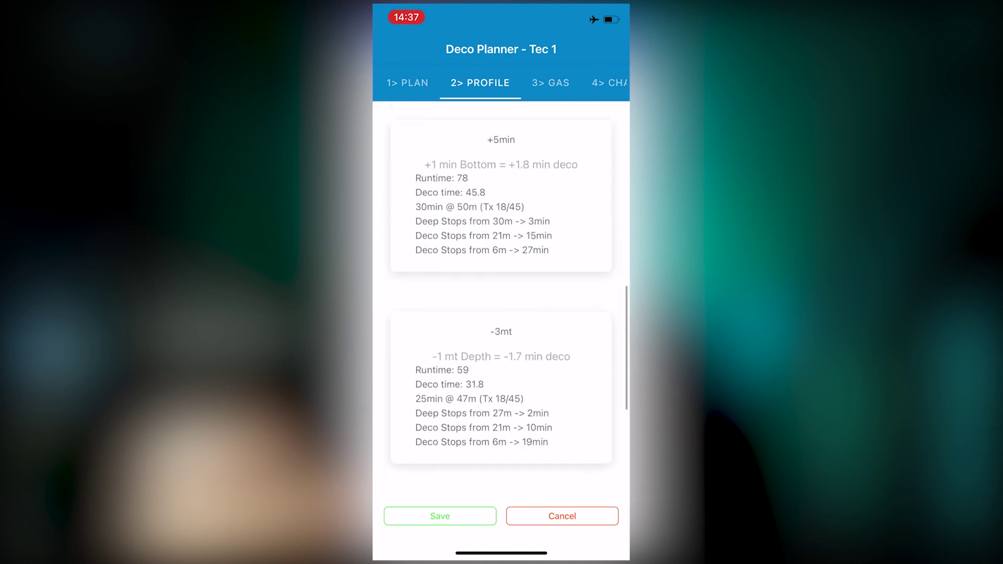
{"action": "scroll", "coordinate": [502, 314], "scroll_direction": "down", "scroll_amount": 3}
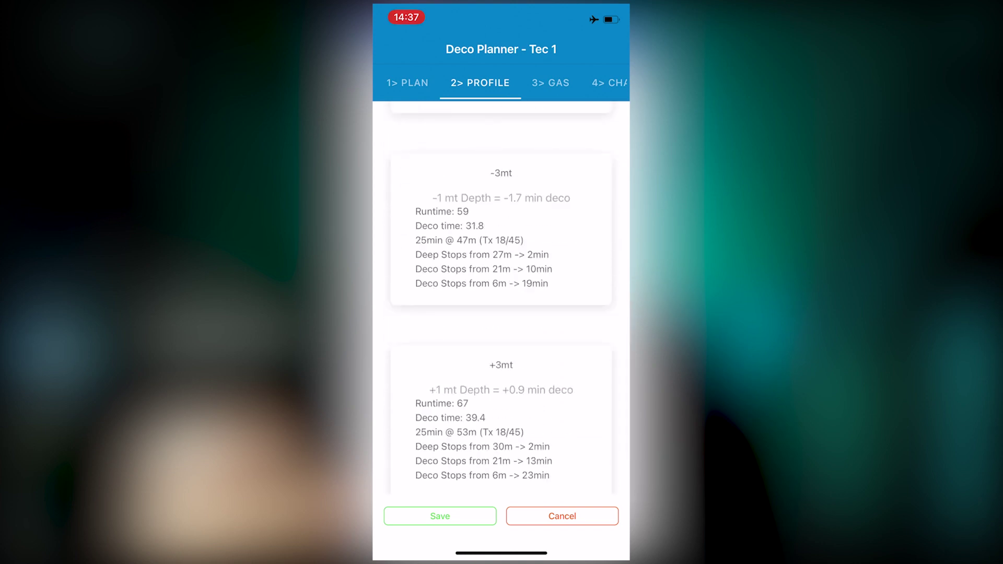
{"action": "scroll", "coordinate": [502, 314], "scroll_direction": "down", "scroll_amount": 2}
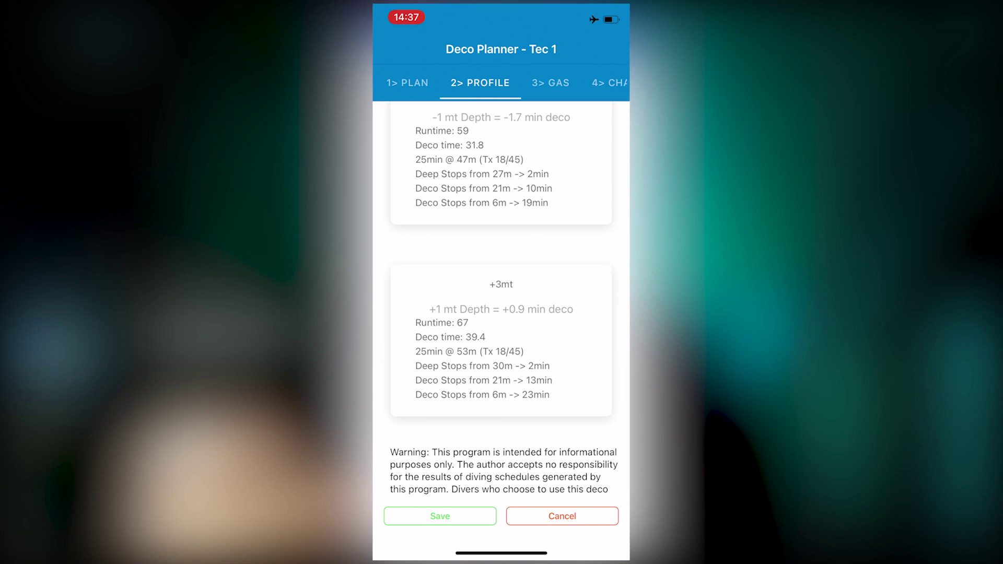
{"action": "scroll", "coordinate": [502, 298], "scroll_direction": "up", "scroll_amount": 5}
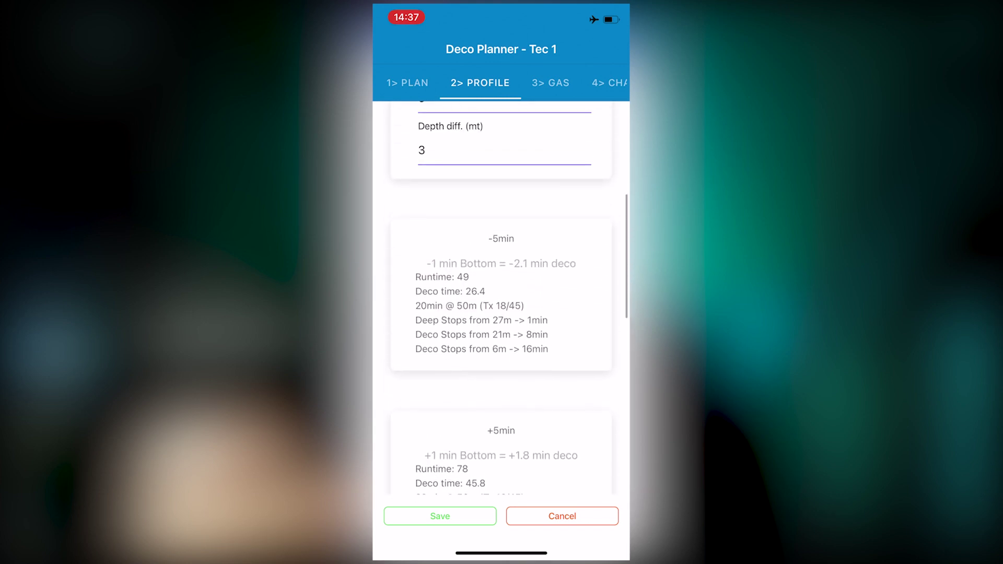
- Review Tec 1's gas requirements, VPM versus BUHL chart, and Metric GF 20/85 settings
{"action": "left_click", "coordinate": [551, 82]}
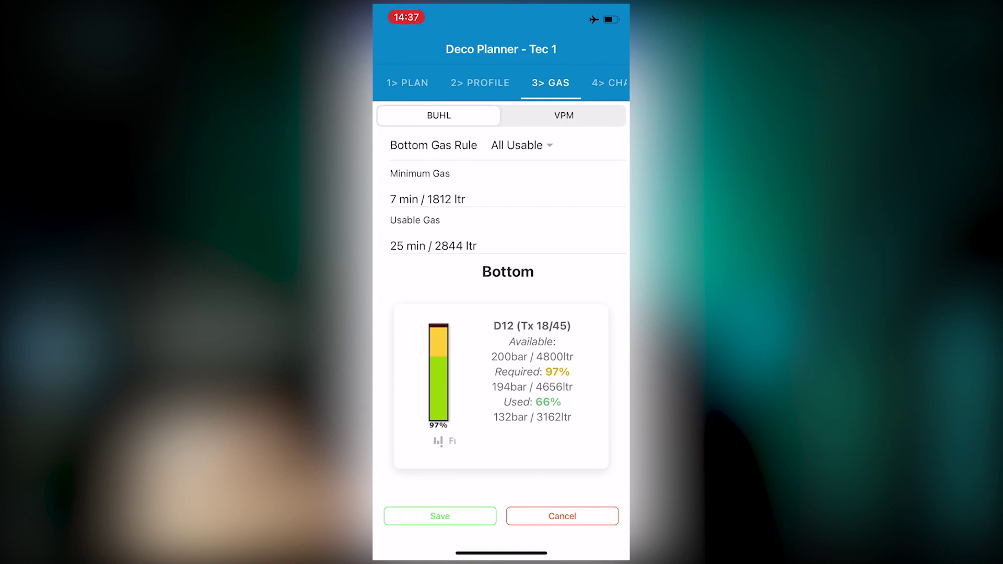
{"action": "scroll", "coordinate": [501, 298], "scroll_direction": "down", "scroll_amount": 2}
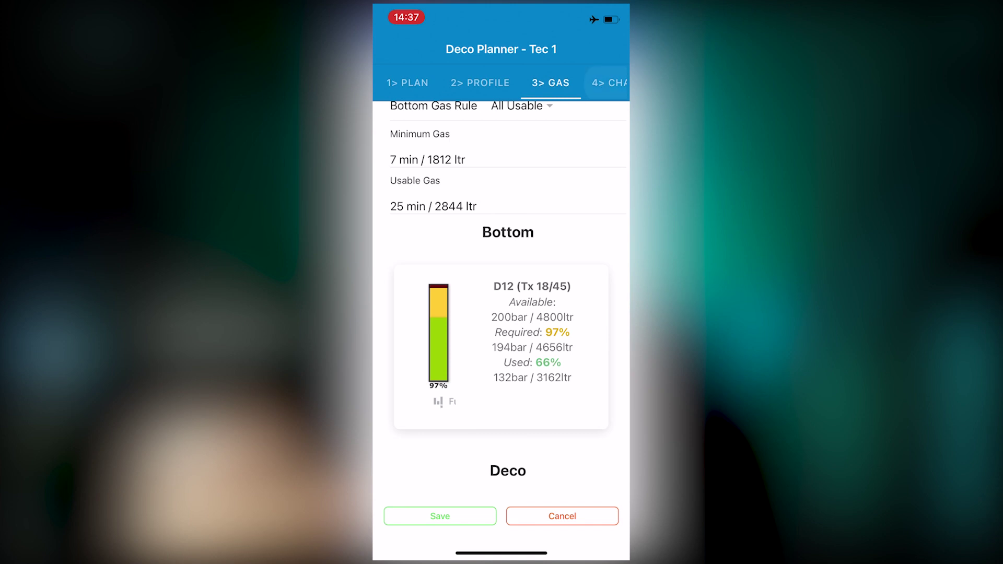
{"action": "left_click", "coordinate": [608, 82]}
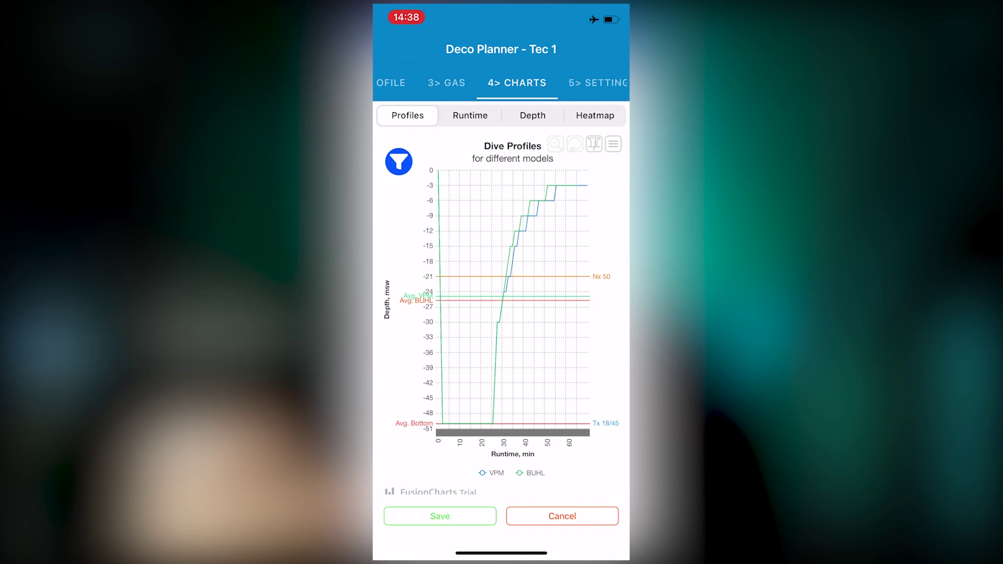
{"action": "scroll", "coordinate": [502, 83], "scroll_direction": "right", "scroll_amount": 1}
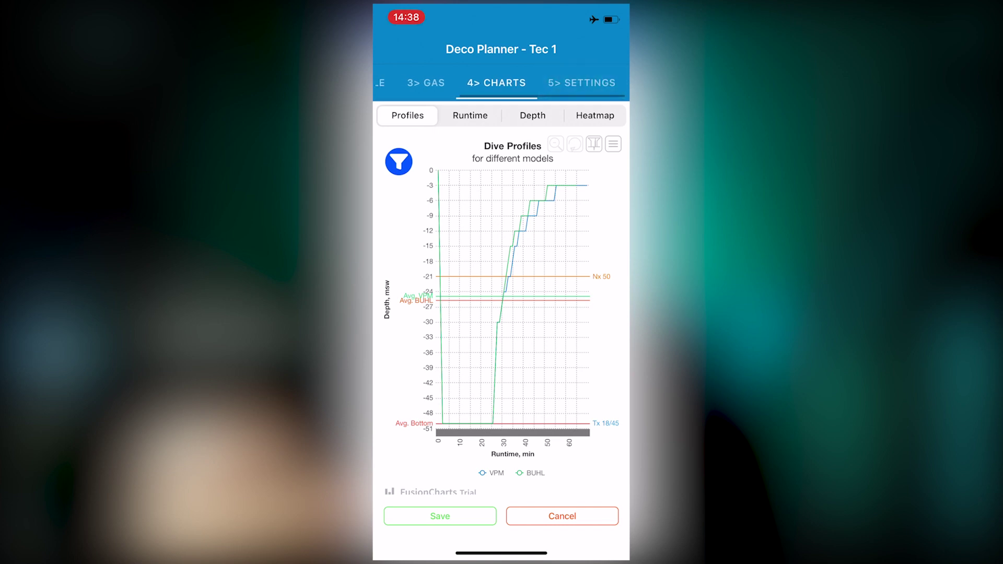
{"action": "left_click", "coordinate": [582, 83]}
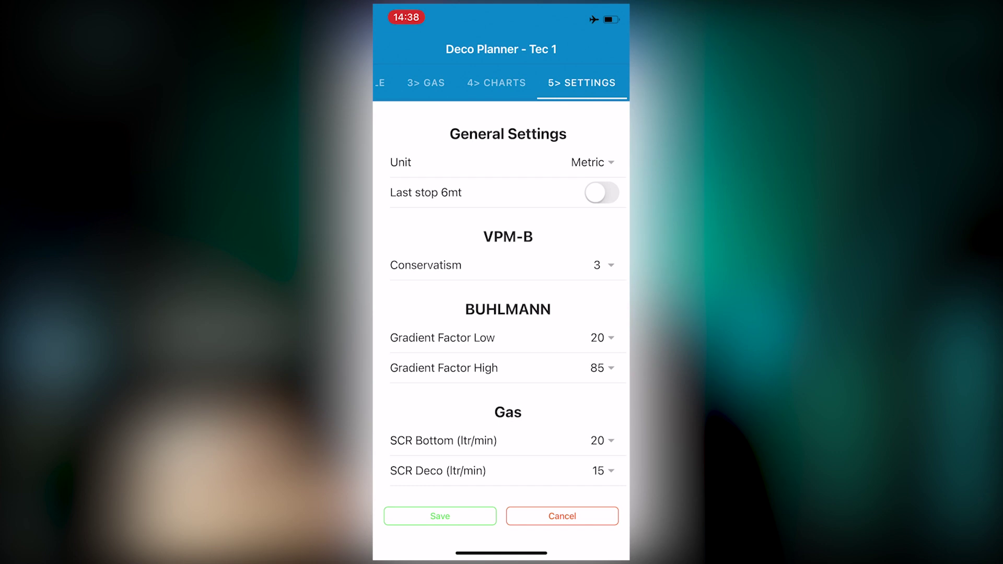
{"action": "scroll", "coordinate": [501, 83], "scroll_direction": "left", "scroll_amount": 3}
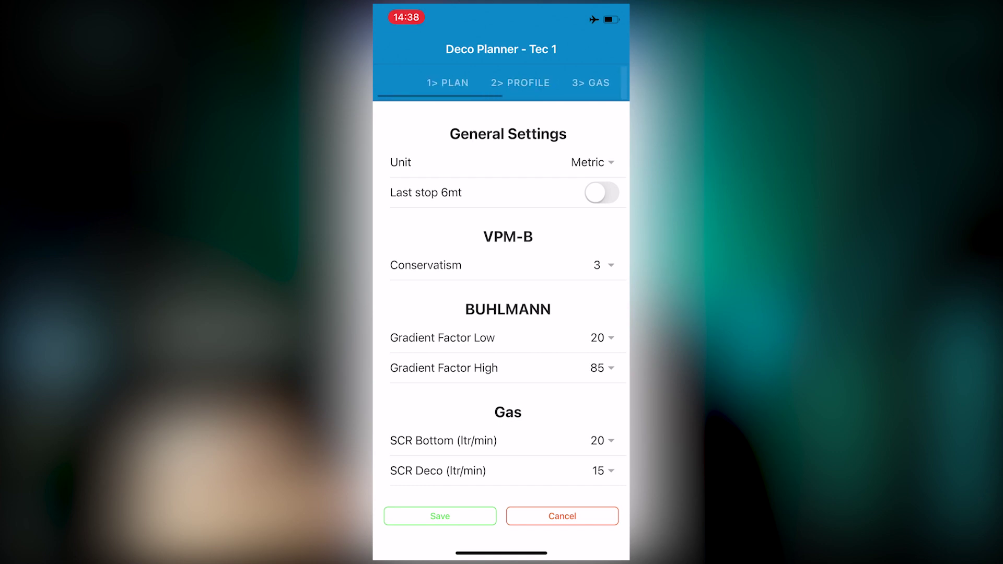
- Leave Tec 1 for the plan list and open Gas Blender from the navigation menu
{"action": "left_click", "coordinate": [562, 516]}
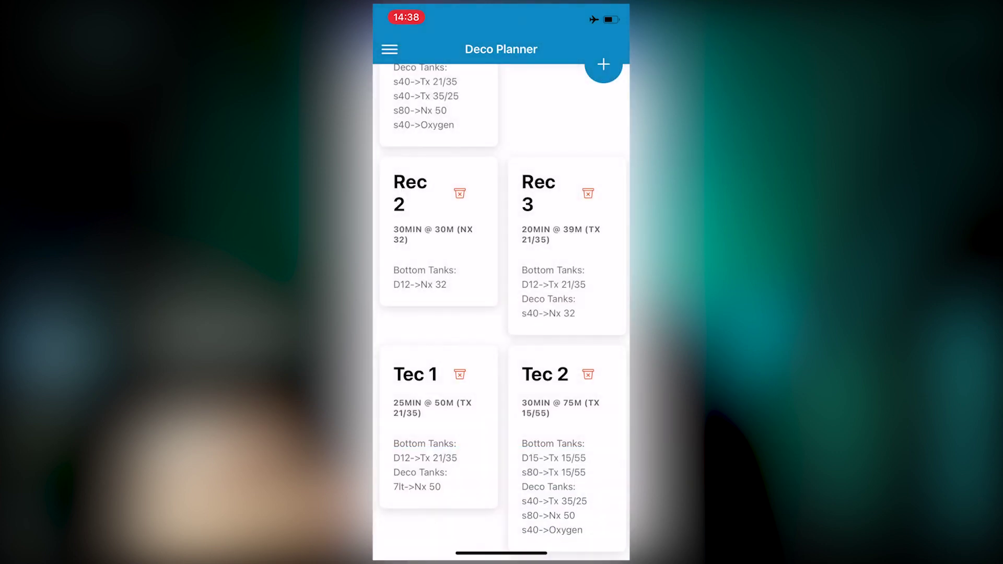
{"action": "left_click", "coordinate": [389, 49]}
{"action": "left_click", "coordinate": [450, 237]}
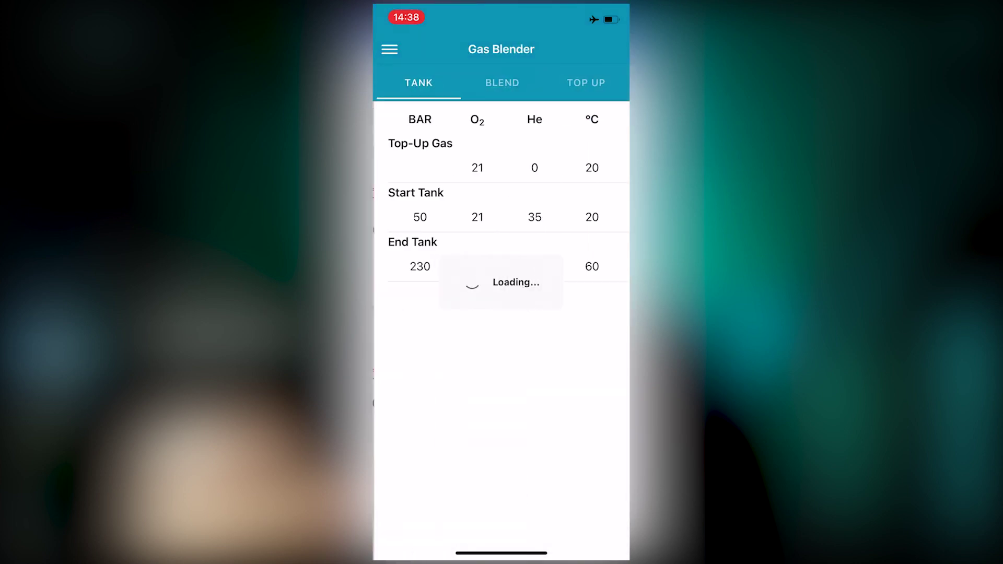